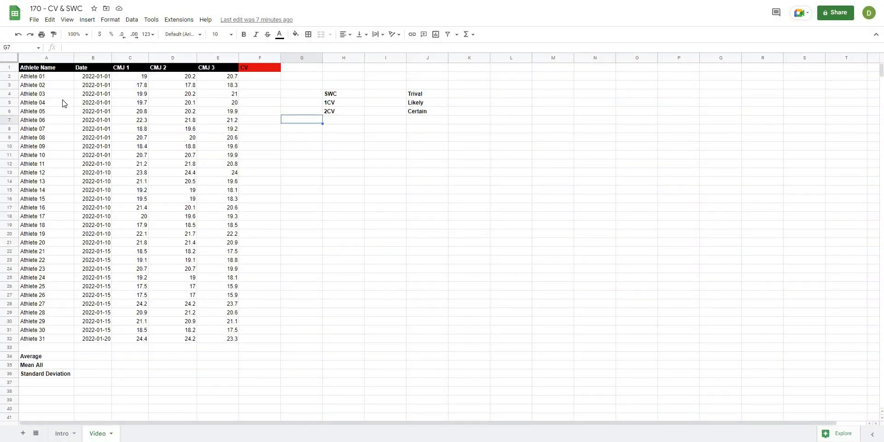
# Review the athlete list, the three CMJ trial columns and the empty summary rows beneath the data
pyautogui.click(63, 102)
pyautogui.moveTo(55, 78); pyautogui.dragTo(57, 339)
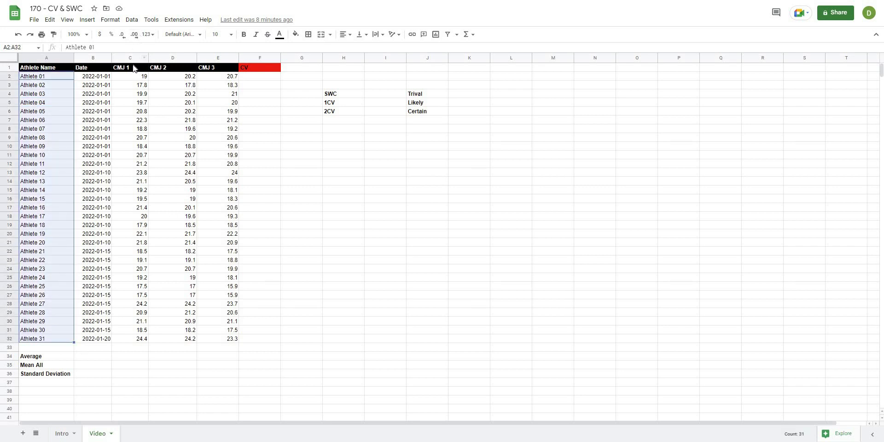
pyautogui.moveTo(134, 68); pyautogui.dragTo(219, 72)
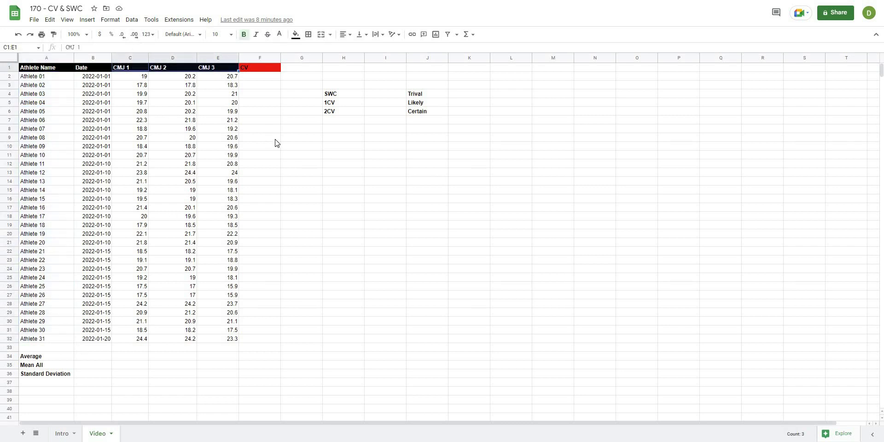
pyautogui.click(275, 140)
pyautogui.click(358, 191)
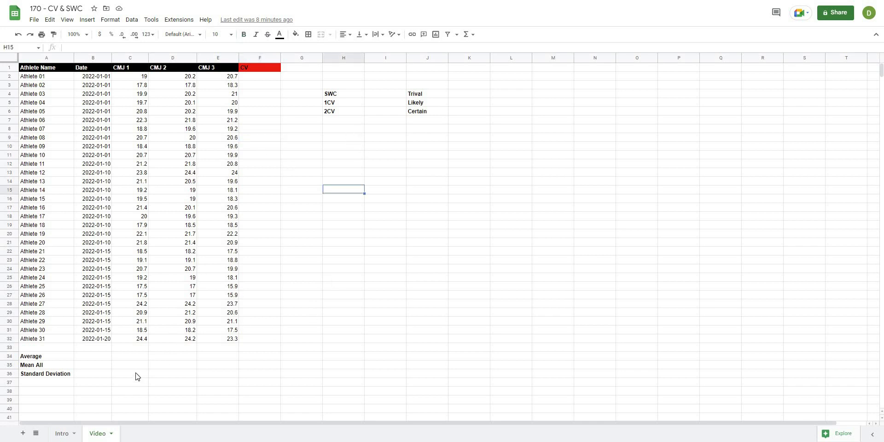
pyautogui.click(141, 385)
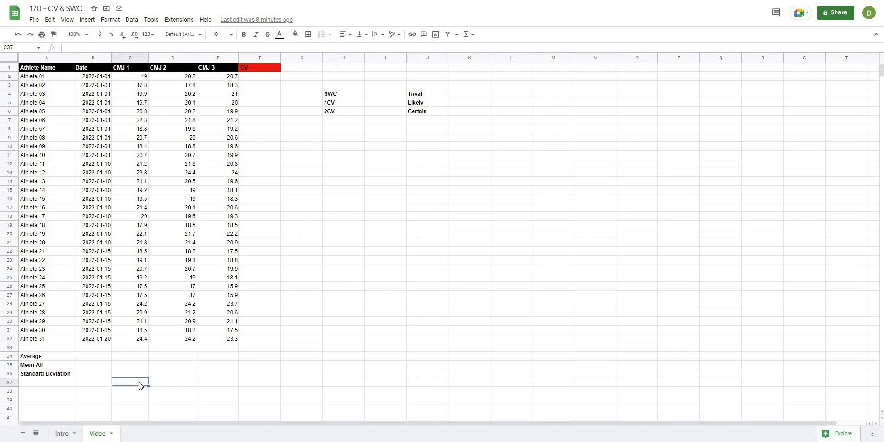
pyautogui.press('Up')
pyautogui.press('Up')
pyautogui.press('Up')
pyautogui.press('Up')
# Calculate the CMJ 1 average in C34 with =average(C2:C32) and fill the formula across to the CMJ 3 column
pyautogui.click(131, 358)
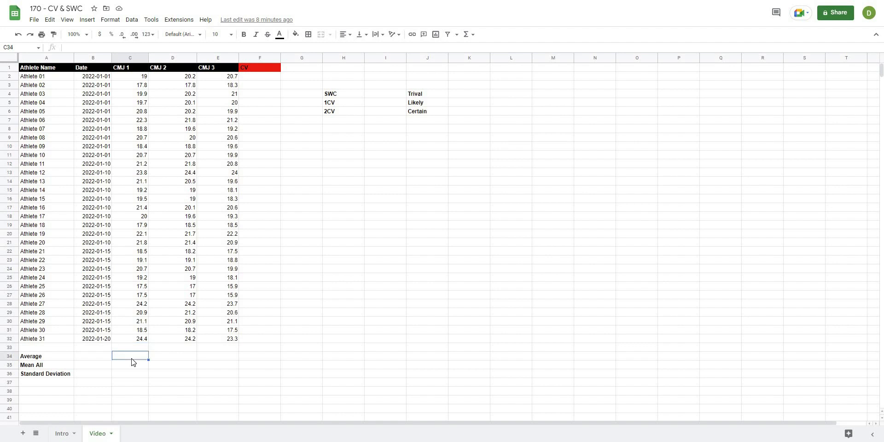
pyautogui.click(167, 384)
pyautogui.click(133, 358)
pyautogui.write('=')
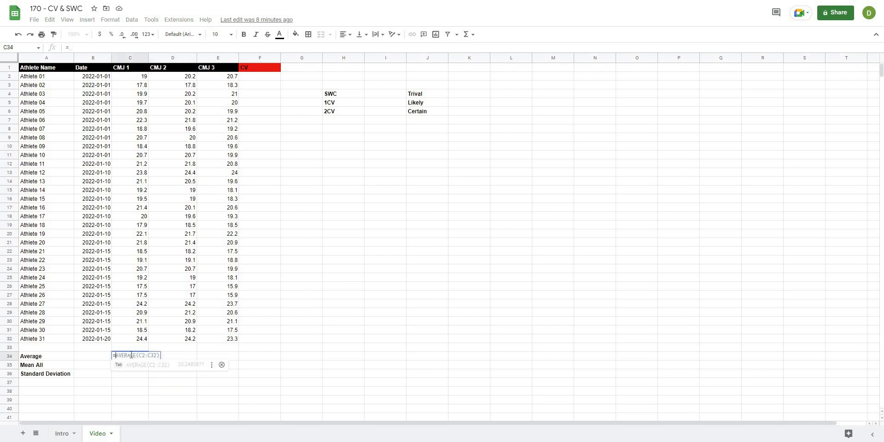
pyautogui.write('average(')
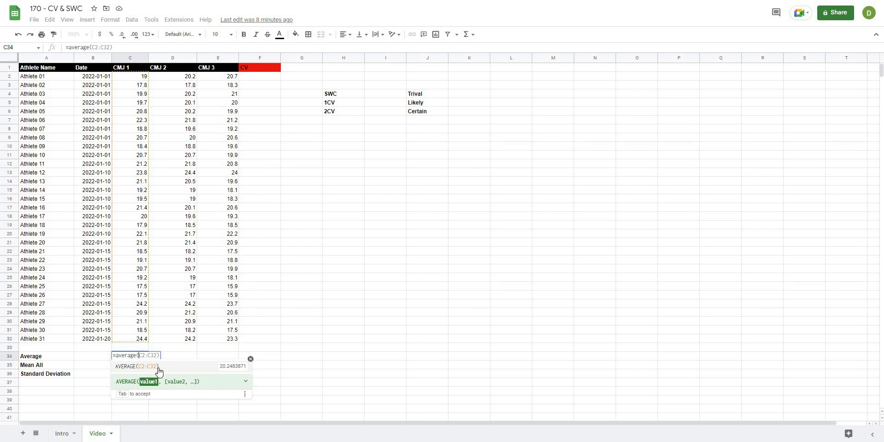
pyautogui.moveTo(133, 77); pyautogui.dragTo(143, 343)
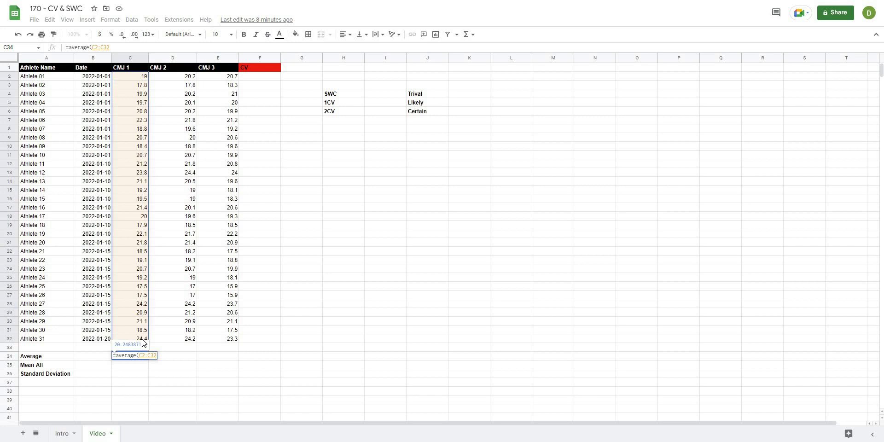
pyautogui.press('Return')
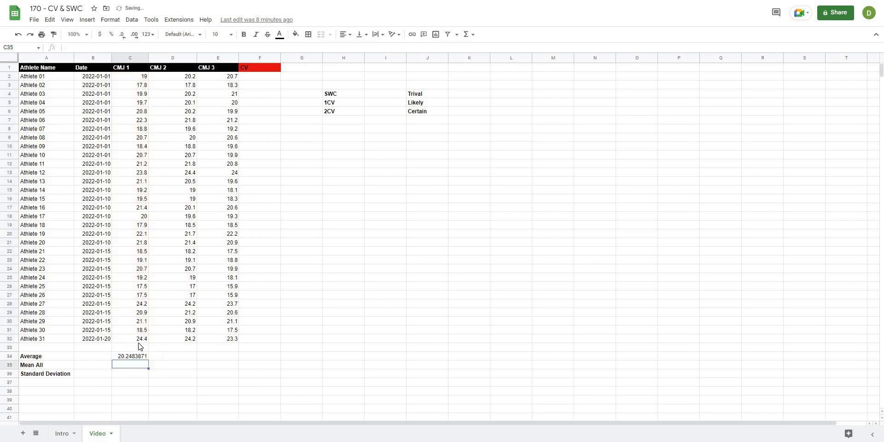
pyautogui.click(143, 358)
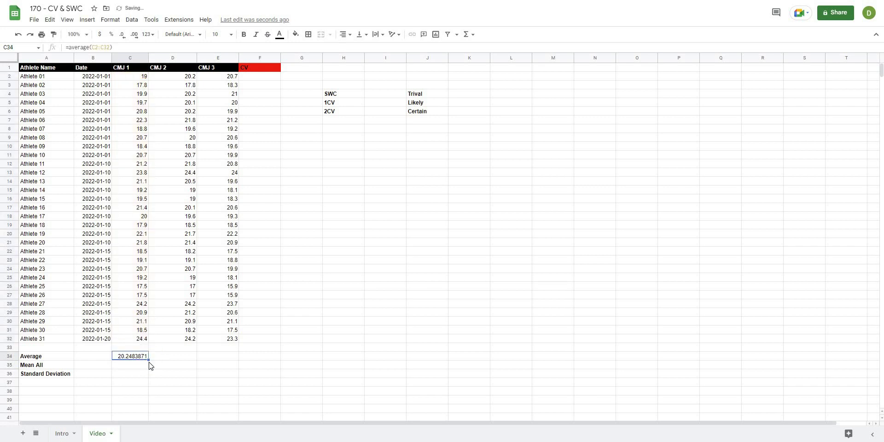
pyautogui.moveTo(148, 362); pyautogui.dragTo(216, 361)
# Calculate the Mean All value in C35 with =average(C2:E32), covering all three CMJ columns
pyautogui.click(123, 366)
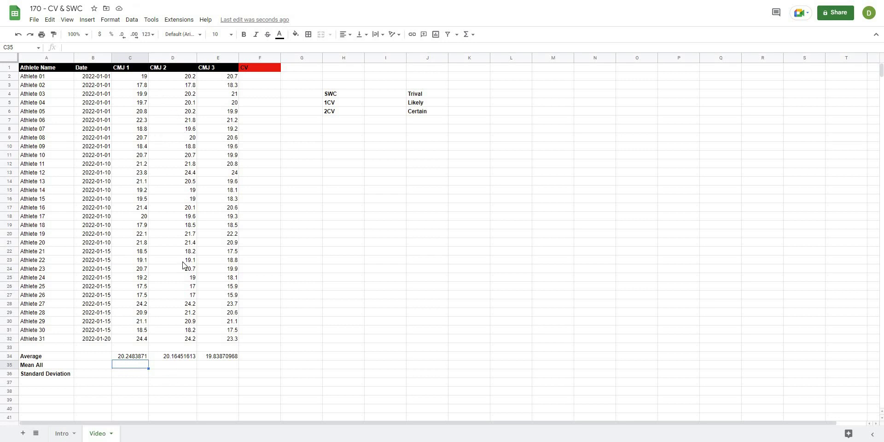
pyautogui.write('=aver')
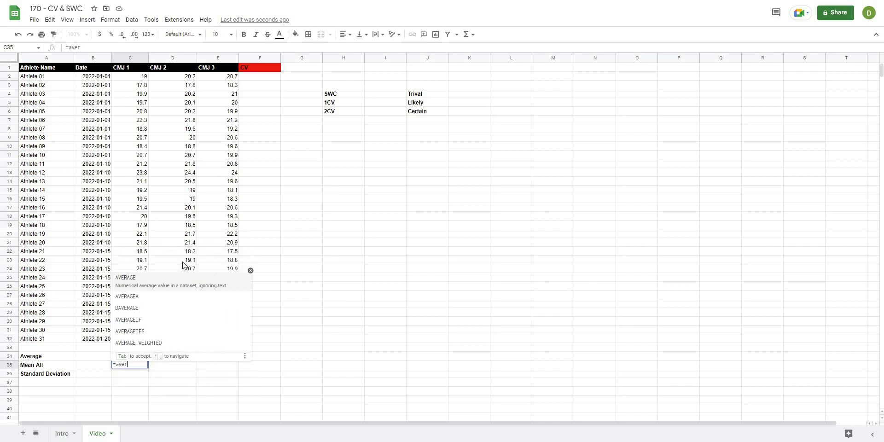
pyautogui.write('age(')
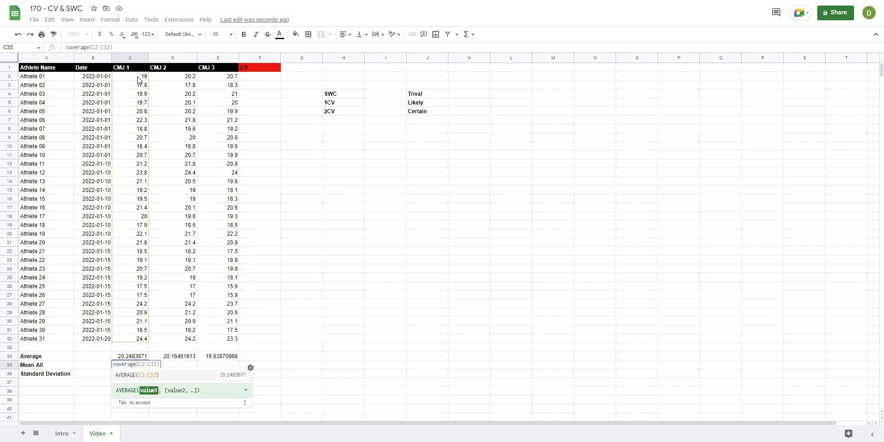
pyautogui.moveTo(140, 78); pyautogui.dragTo(169, 144)
pyautogui.moveTo(230, 357); pyautogui.dragTo(226, 342)
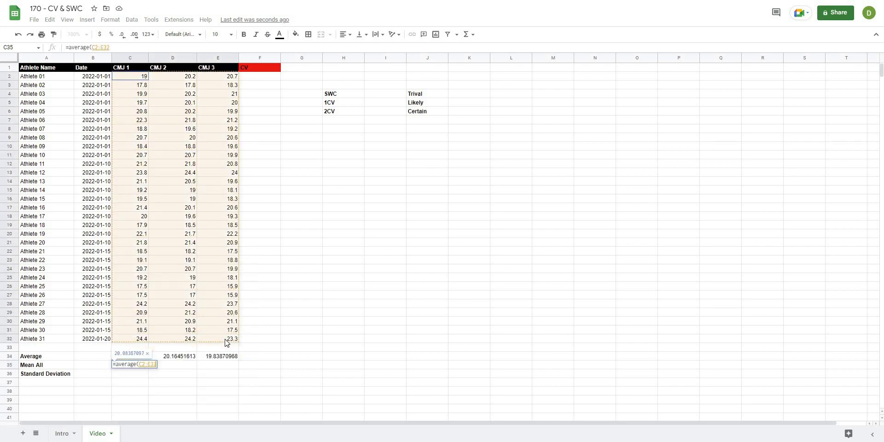
pyautogui.write(')')
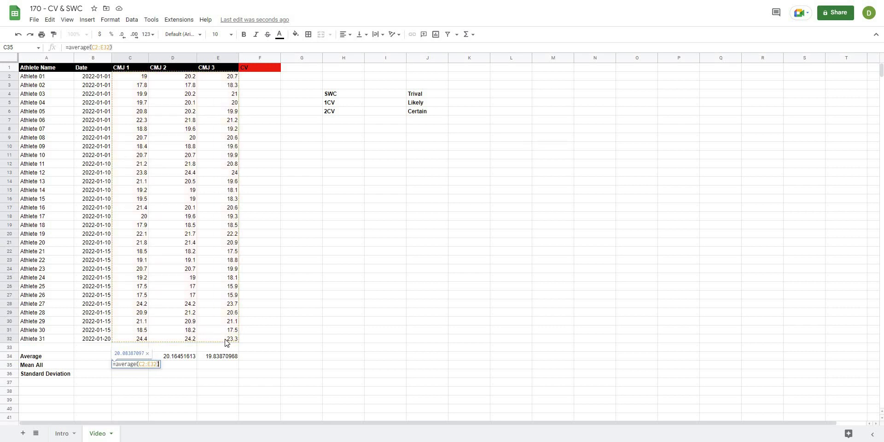
pyautogui.press('Return')
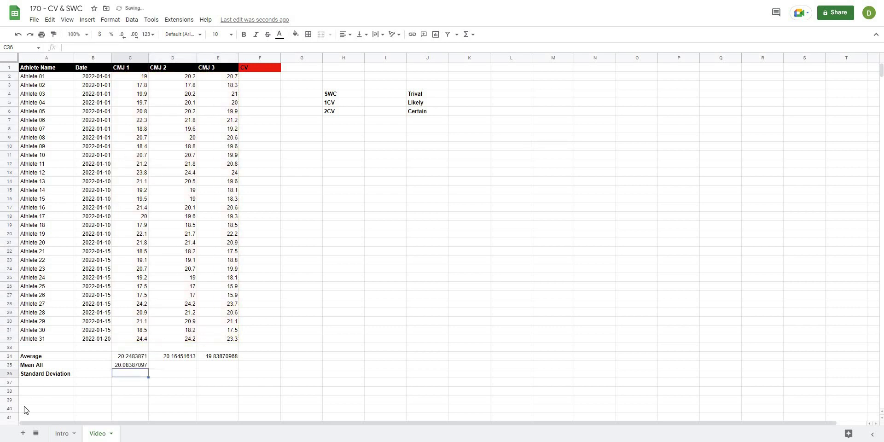
# Calculate the Standard Deviation in C36 with =stdev(C2:E32), covering all three CMJ columns
pyautogui.click(174, 364)
pyautogui.click(133, 376)
pyautogui.click(122, 390)
pyautogui.click(129, 374)
pyautogui.write('=')
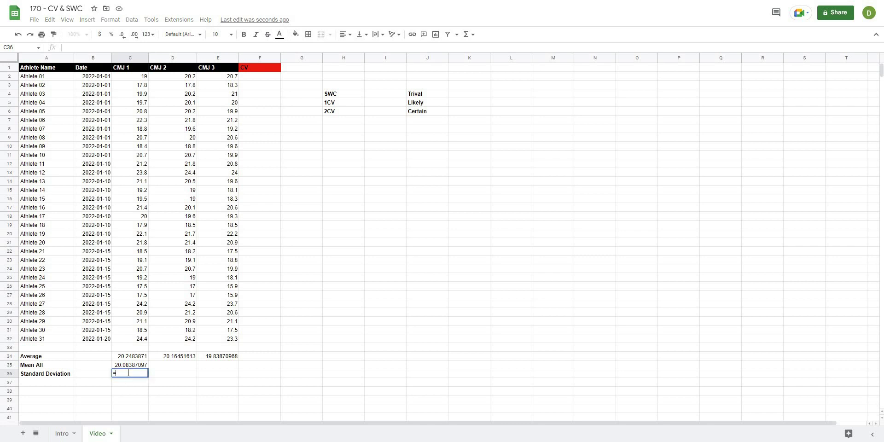
pyautogui.write('st')
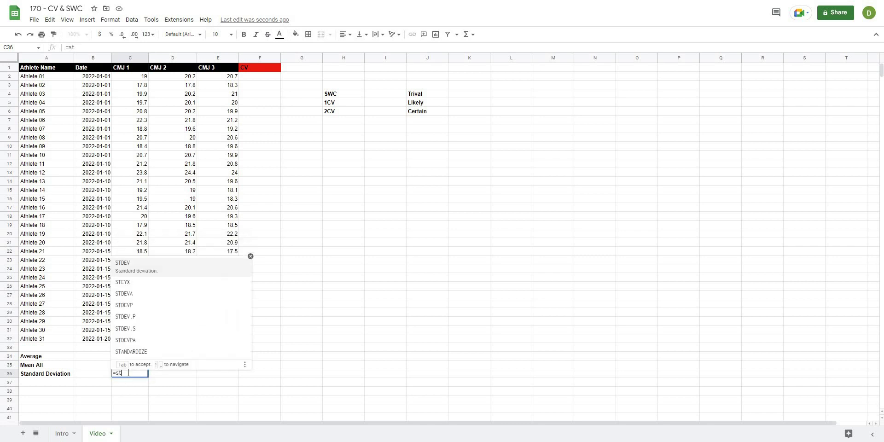
pyautogui.write('dev(')
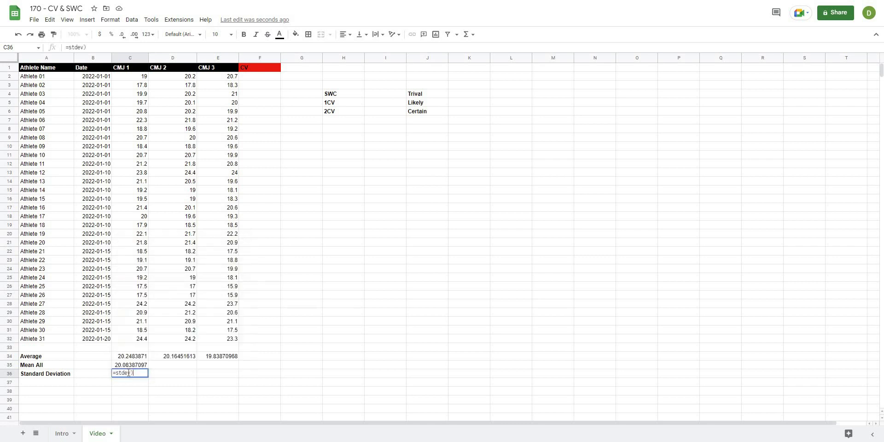
pyautogui.click(131, 76)
pyautogui.hotkey('ctrl', 'shift', 'Down')
pyautogui.write(')')
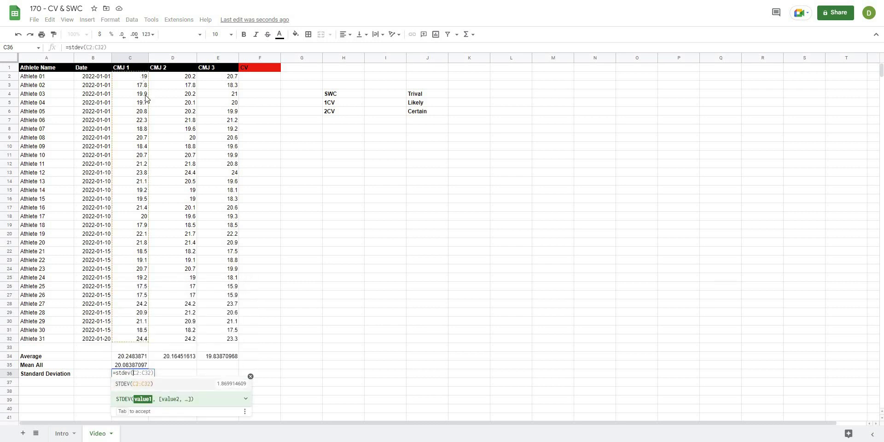
pyautogui.press('BackSpace')
pyautogui.moveTo(130, 76); pyautogui.dragTo(236, 343)
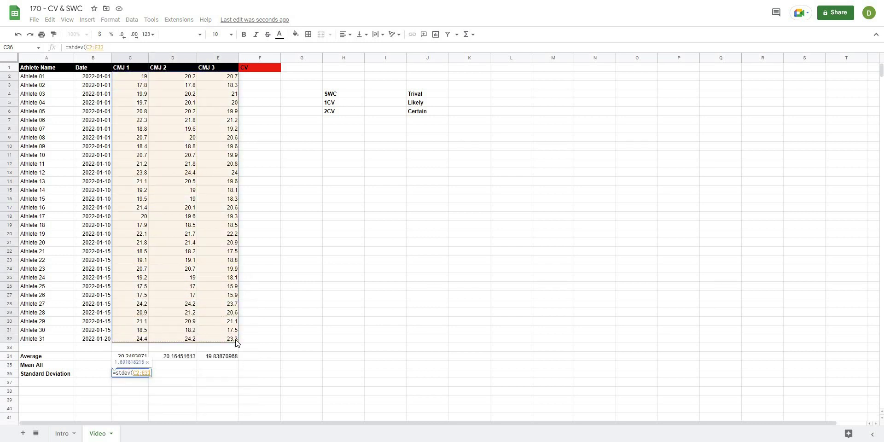
pyautogui.press('Return')
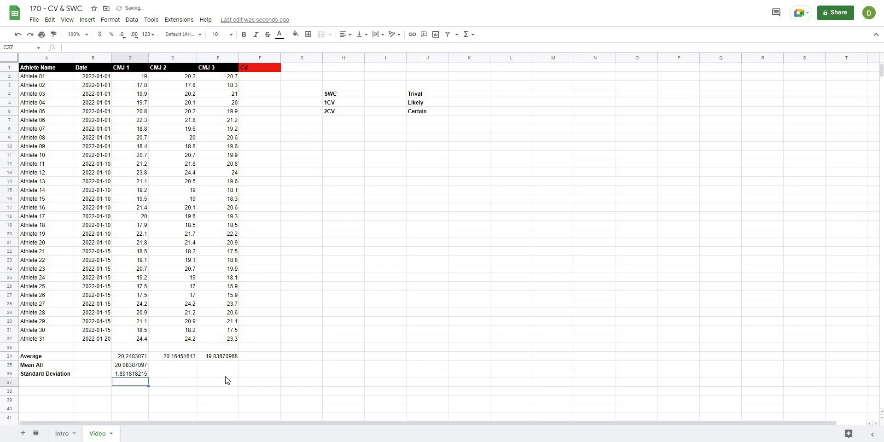
# Inspect the overall mean and standard deviation cells in C35 and C36
pyautogui.click(223, 374)
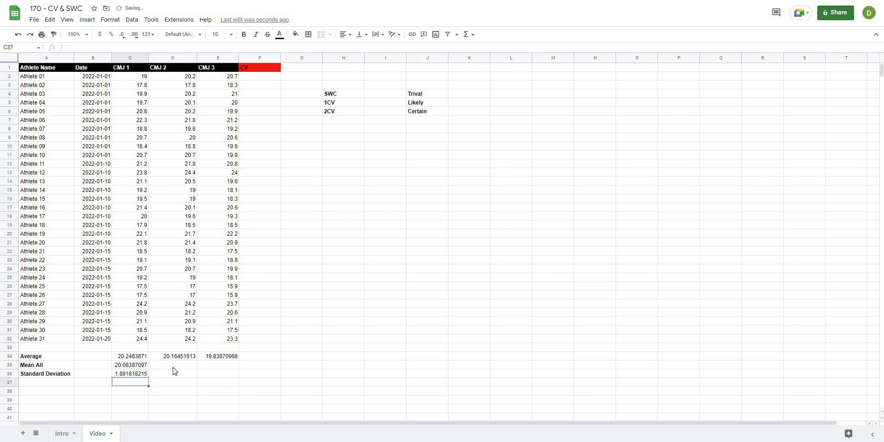
pyautogui.click(127, 378)
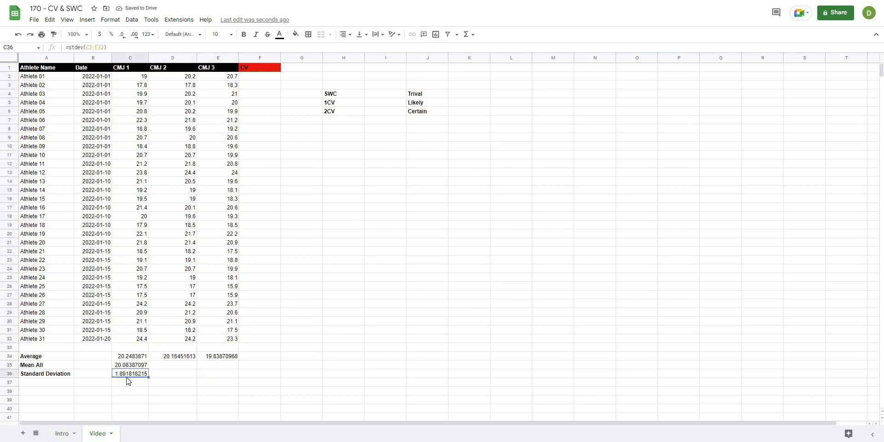
pyautogui.press('Down')
pyautogui.press('Down')
pyautogui.click(127, 378)
pyautogui.press('Up')
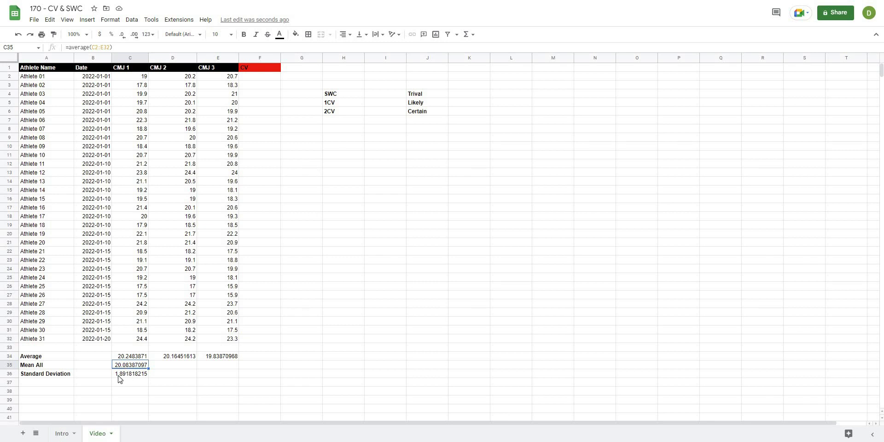
pyautogui.press('Down')
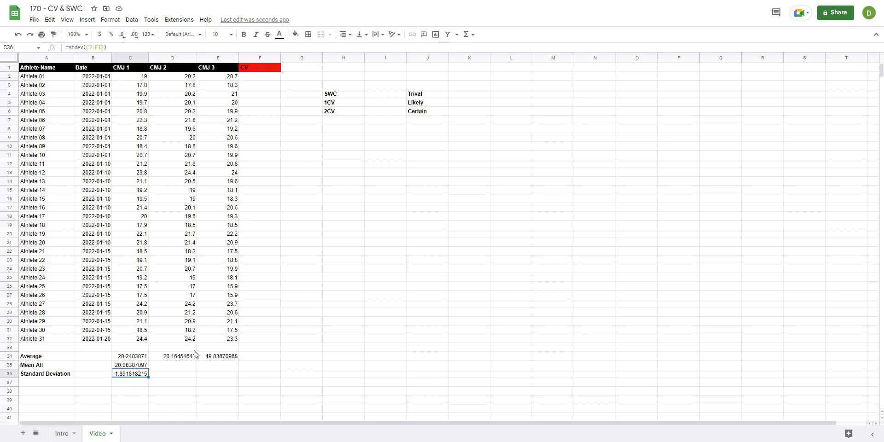
pyautogui.click(368, 315)
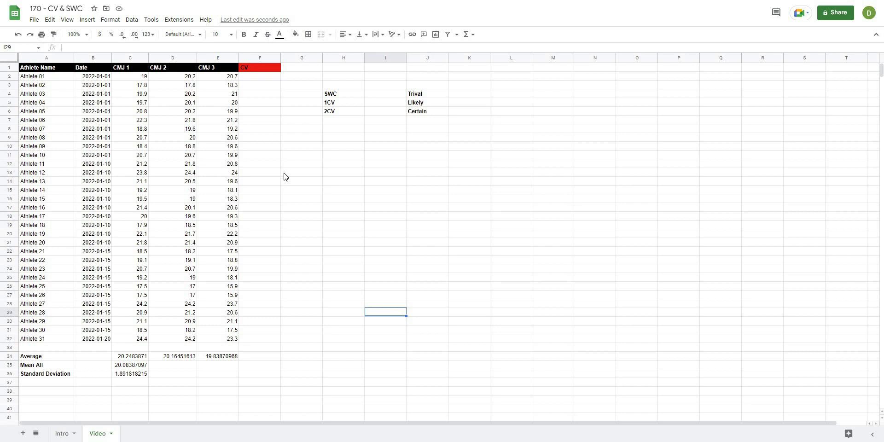
pyautogui.click(322, 193)
# Examine Athlete 01's three CMJ results in C2:E2 alongside the empty CV cell
pyautogui.click(268, 78)
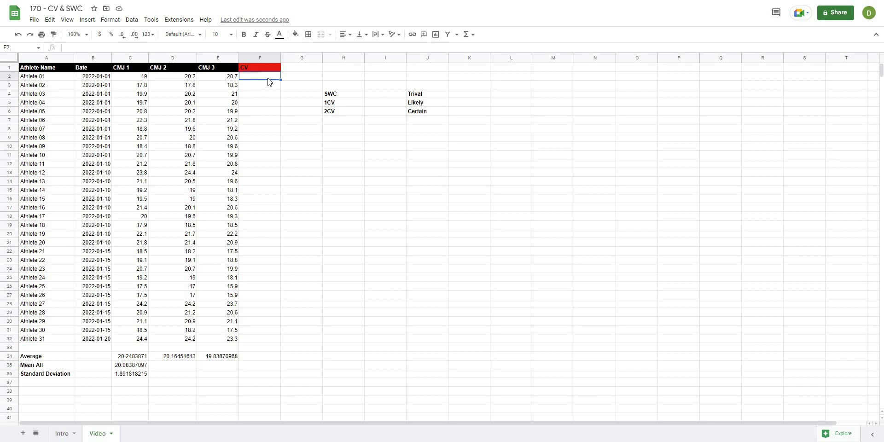
pyautogui.click(132, 77)
pyautogui.keyDown('shift'); pyautogui.click(224, 80); pyautogui.keyUp('shift')
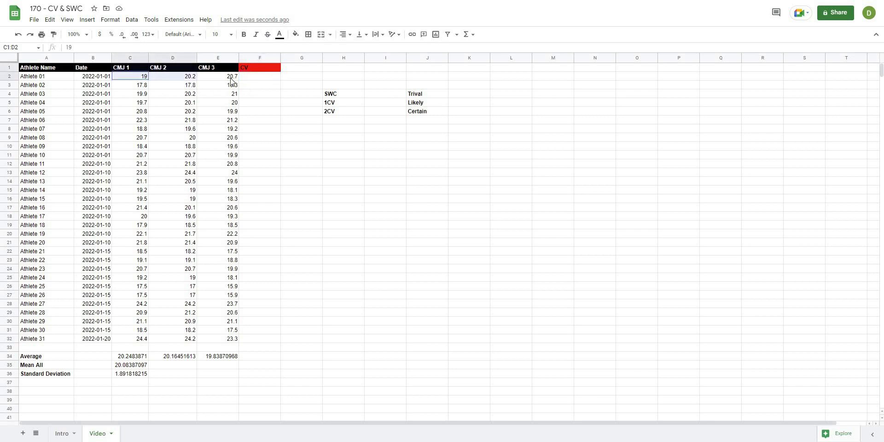
pyautogui.click(130, 85)
pyautogui.click(138, 77)
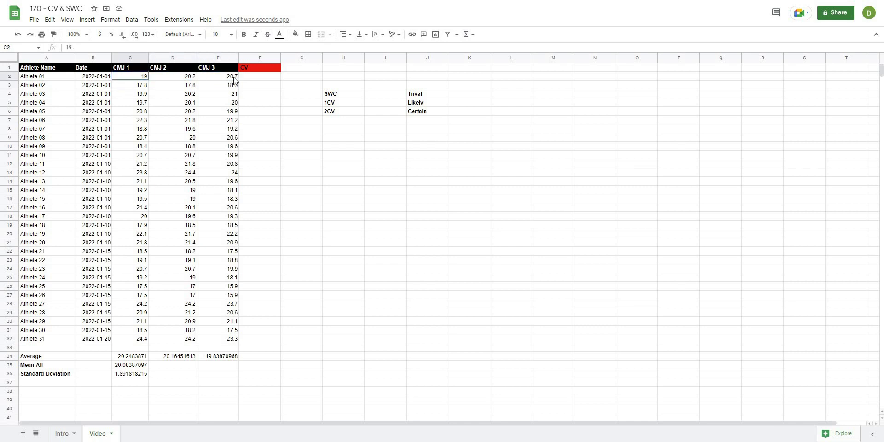
pyautogui.keyDown('shift'); pyautogui.click(226, 77); pyautogui.keyUp('shift')
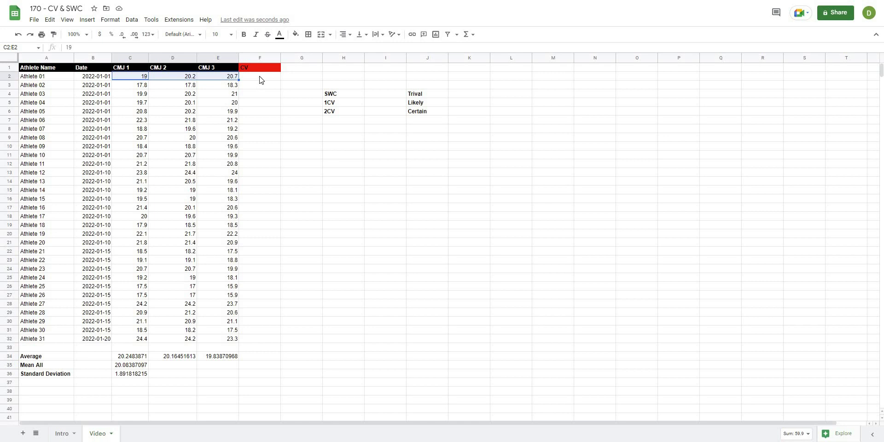
pyautogui.click(137, 81)
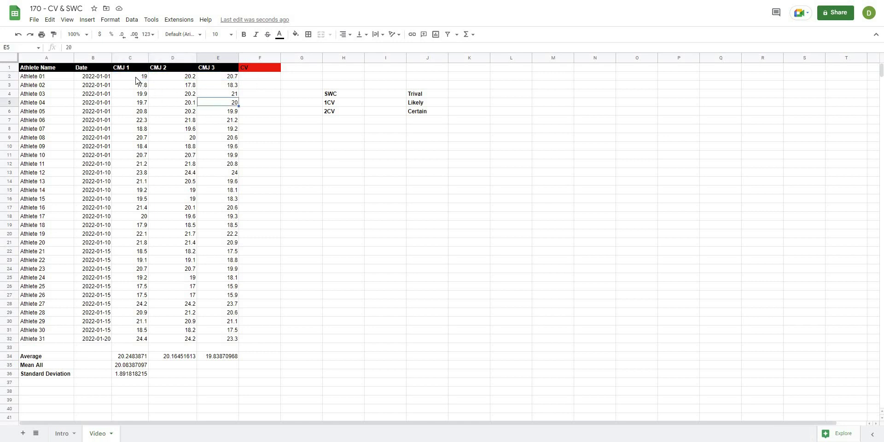
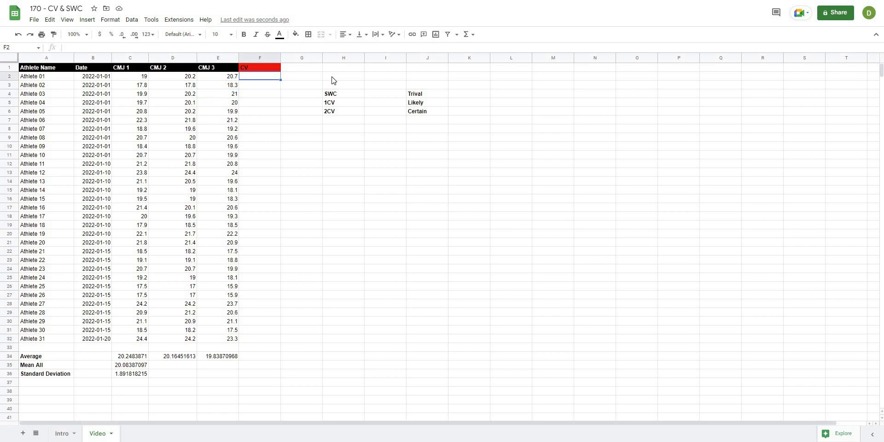
# Enter Athlete 01's CV formula in F2 as =(stdev(C2:E2)/mean(C2:E2)) * 100
pyautogui.write('=')
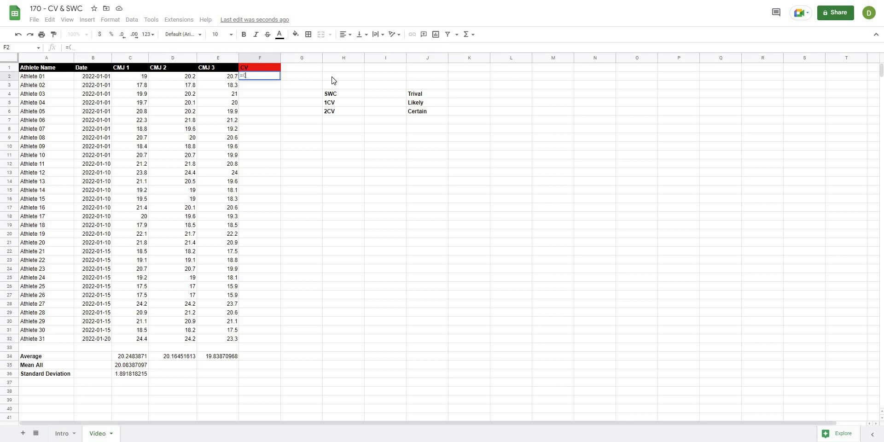
pyautogui.write('(stdev(')
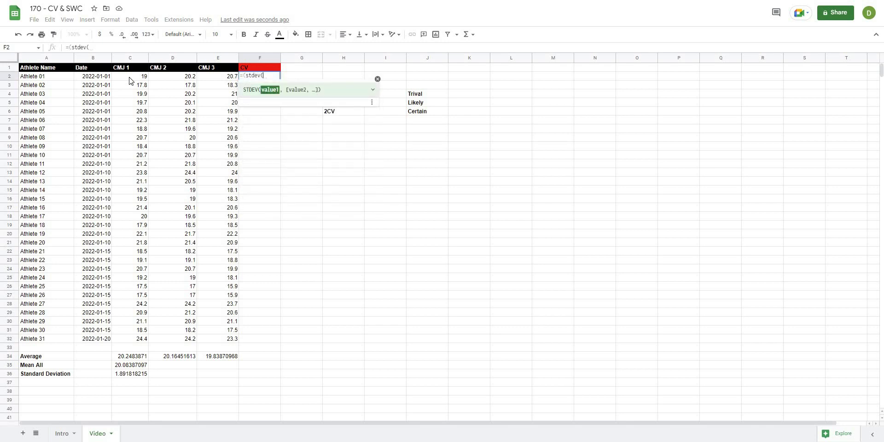
pyautogui.moveTo(131, 77); pyautogui.dragTo(218, 74)
pyautogui.write(')/')
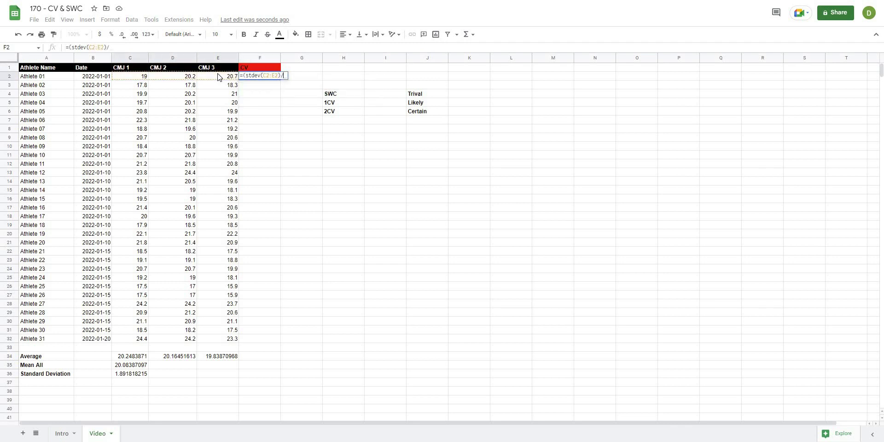
pyautogui.write('mean(')
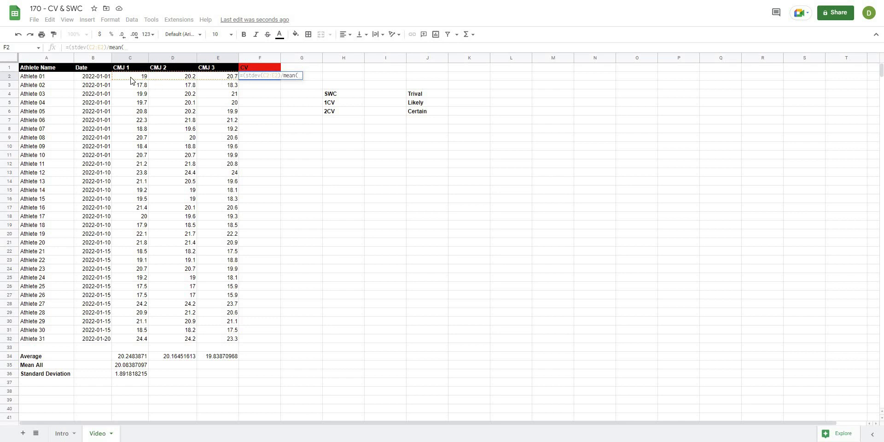
pyautogui.write('C2:E2')
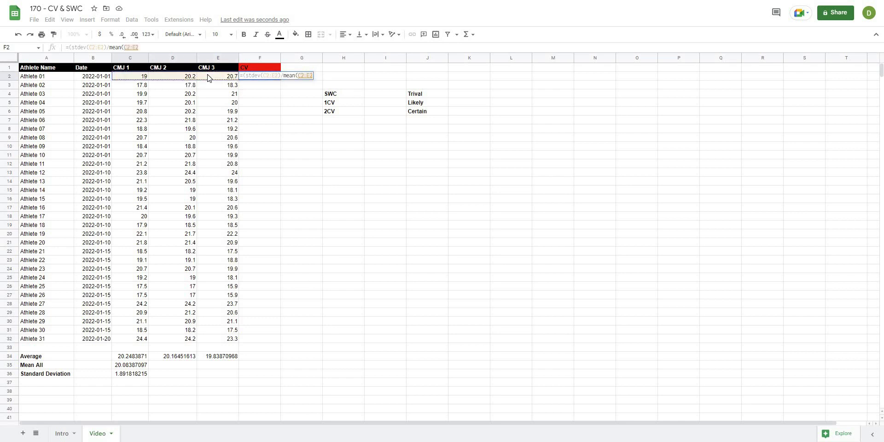
pyautogui.write('))')
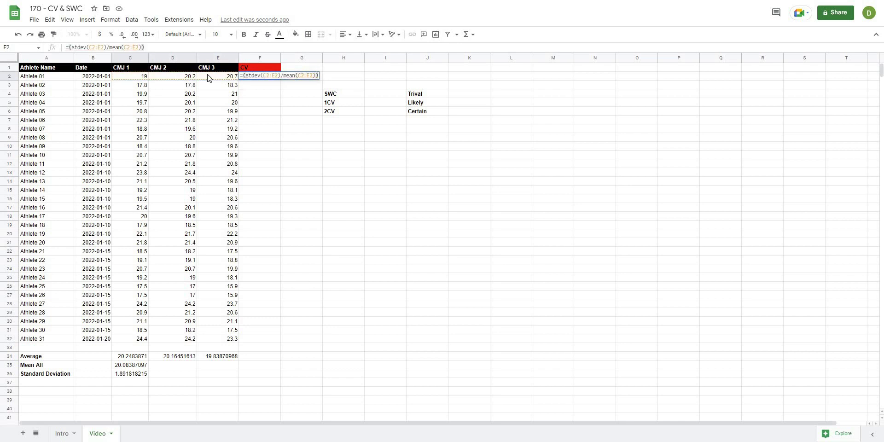
pyautogui.write(' *100')
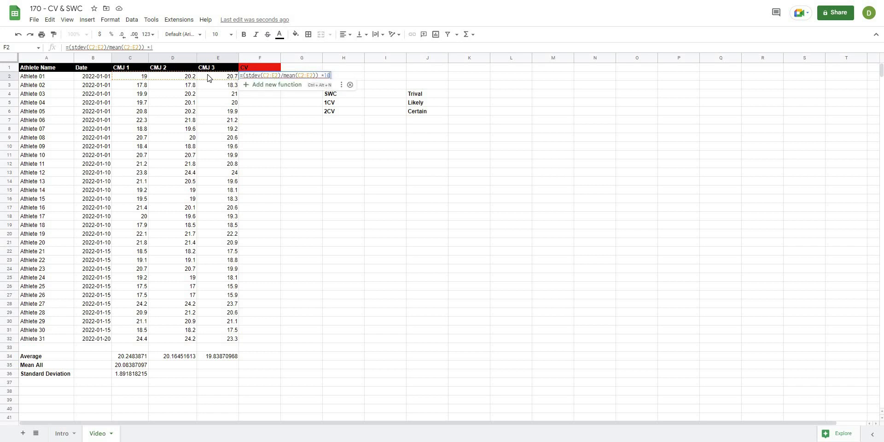
pyautogui.press('BackSpace')
pyautogui.press('BackSpace')
pyautogui.press('BackSpace')
pyautogui.write('100')
pyautogui.press('Return')
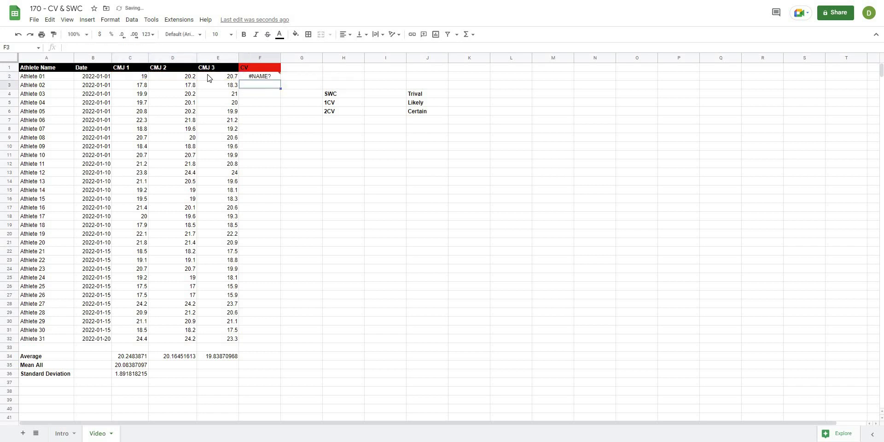
# Correct the CV formula in F2 by replacing the mean function with AVERAGE, giving =(stdev(C2:E2)/AVERAGE(C2:E2)) * 100
pyautogui.click(259, 79)
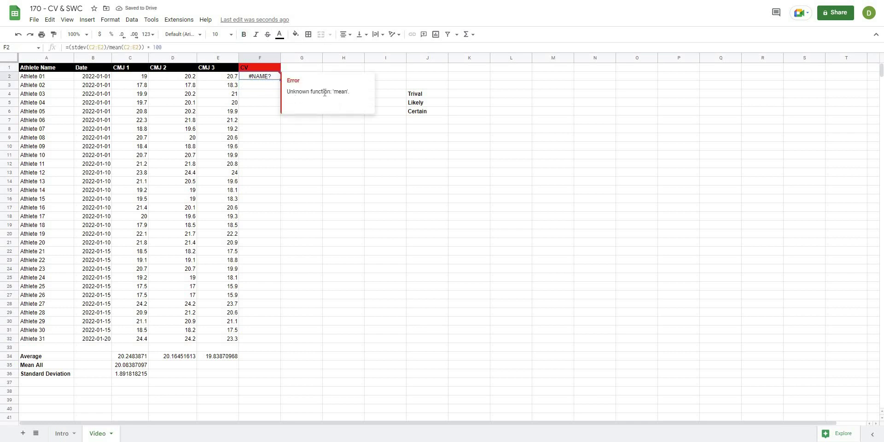
pyautogui.click(123, 47)
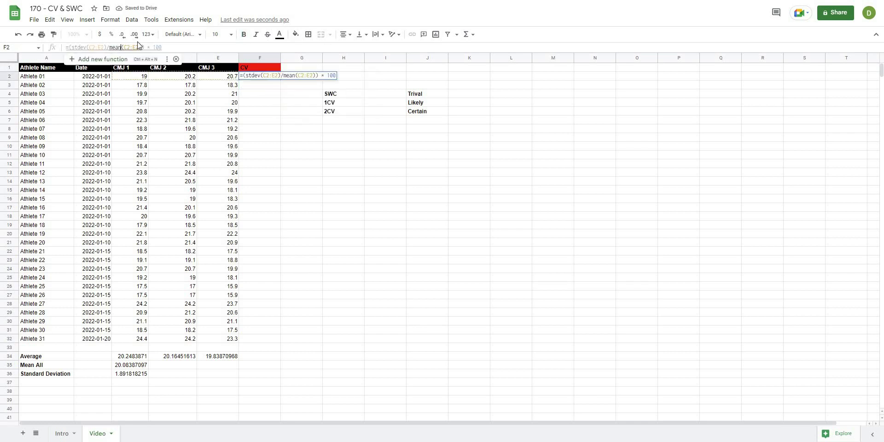
pyautogui.press('BackSpace')
pyautogui.press('BackSpace')
pyautogui.press('BackSpace')
pyautogui.press('BackSpace')
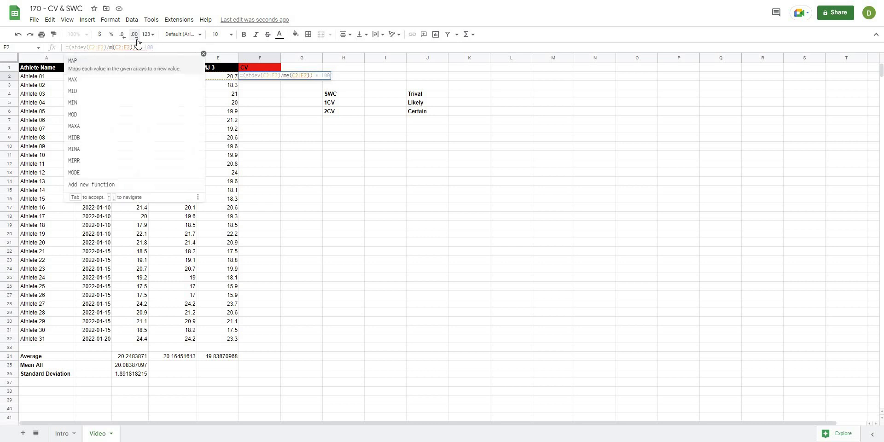
pyautogui.write('average')
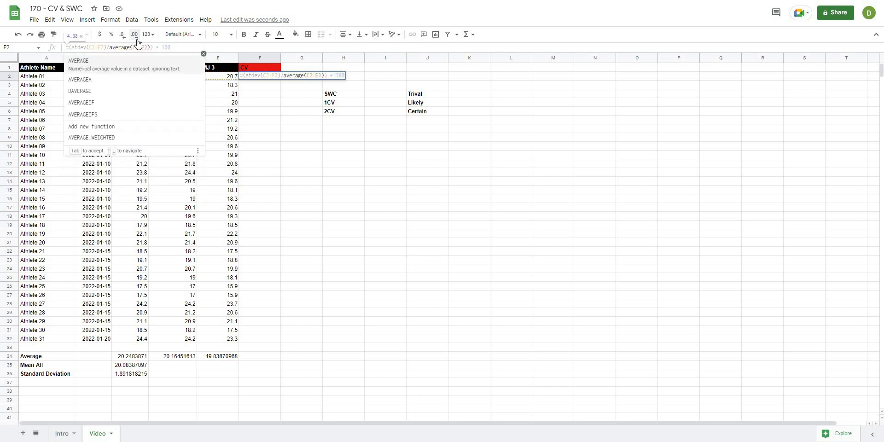
pyautogui.press('Tab')
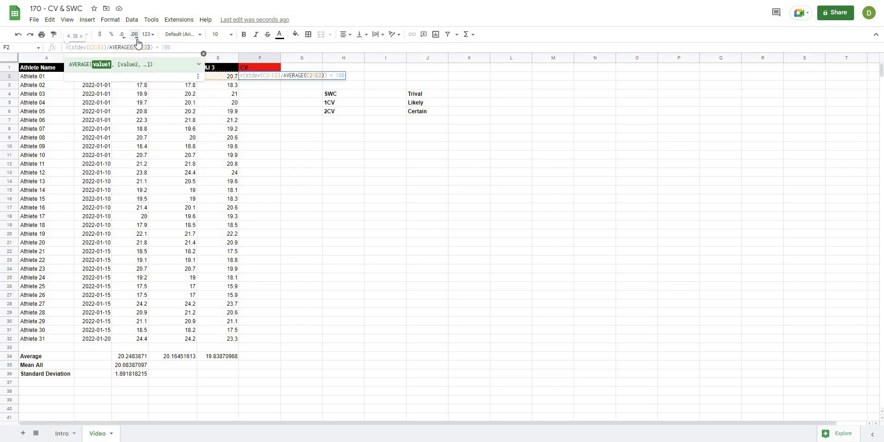
pyautogui.press('Return')
# Copy the CV formula from F2 down the column through Athlete 31 in F32
pyautogui.click(435, 208)
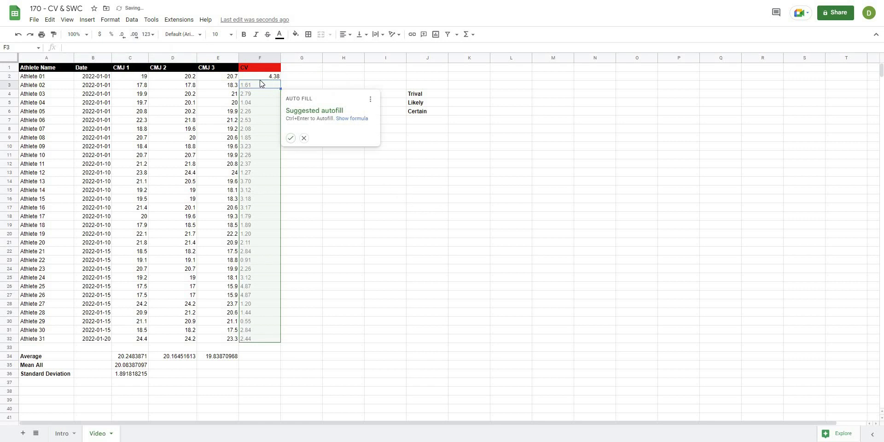
pyautogui.click(275, 79)
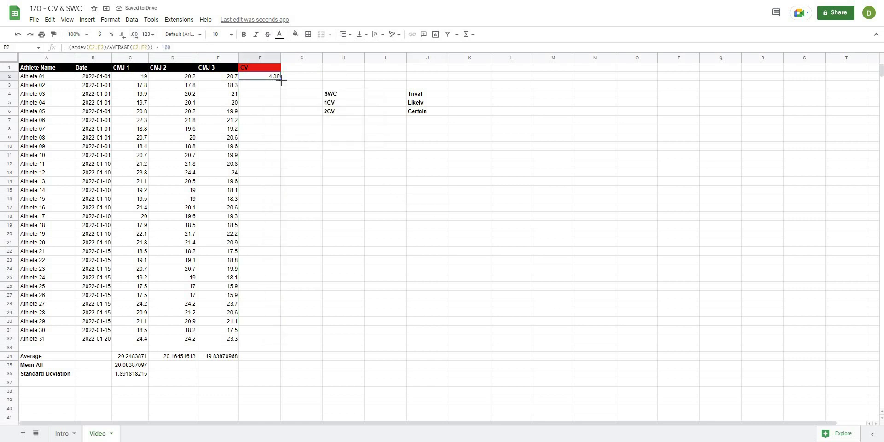
pyautogui.moveTo(280, 80)
pyautogui.mouseDown()
pyautogui.moveTo(257, 340)
pyautogui.moveTo(285, 362)
pyautogui.moveTo(270, 352)
pyautogui.mouseUp()
pyautogui.click(270, 351)
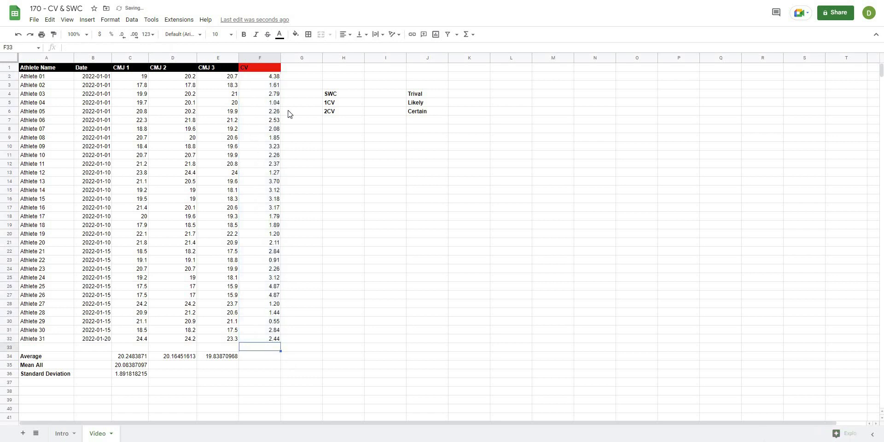
# Compare the CV cells of Athlete 04 and Athlete 01 with their three CMJ trials in C5:E5 and C2:E2
pyautogui.click(257, 107)
pyautogui.click(138, 103)
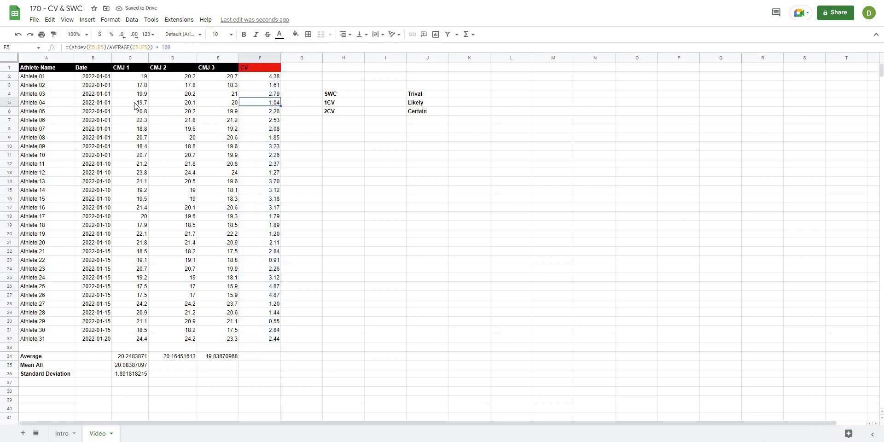
pyautogui.keyDown('shift'); pyautogui.click(189, 105); pyautogui.keyUp('shift')
pyautogui.keyDown('shift'); pyautogui.click(229, 105); pyautogui.keyUp('shift')
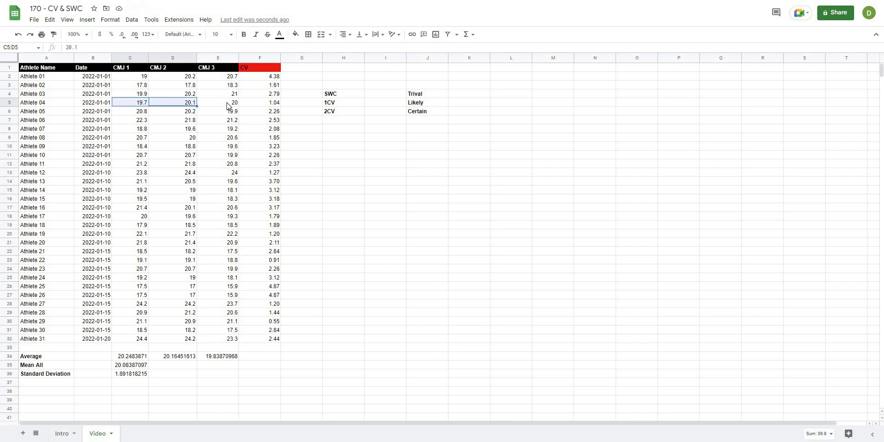
pyautogui.click(277, 105)
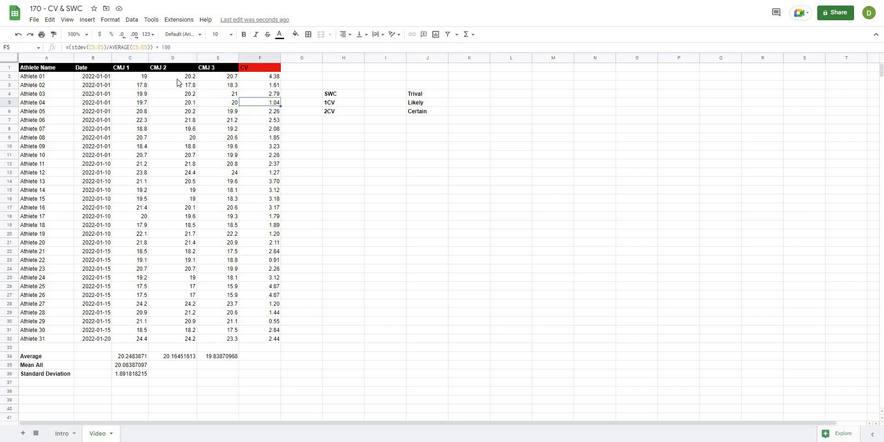
pyautogui.click(144, 75)
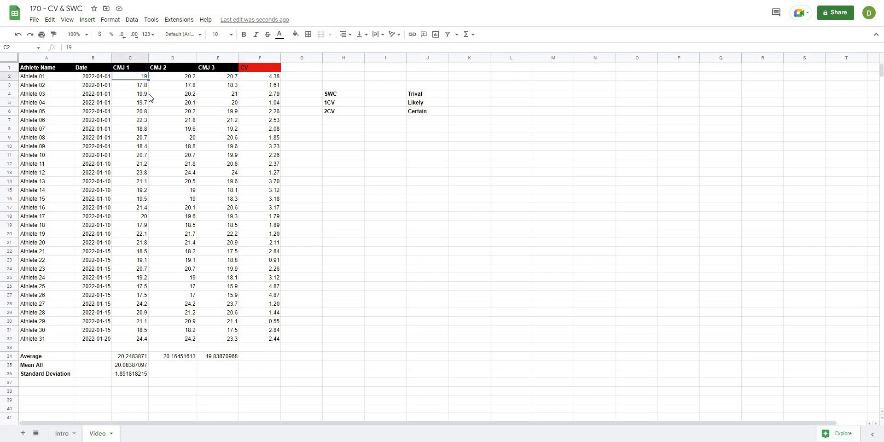
pyautogui.keyDown('shift'); pyautogui.click(190, 78); pyautogui.keyUp('shift')
pyautogui.keyDown('shift'); pyautogui.click(235, 79); pyautogui.keyUp('shift')
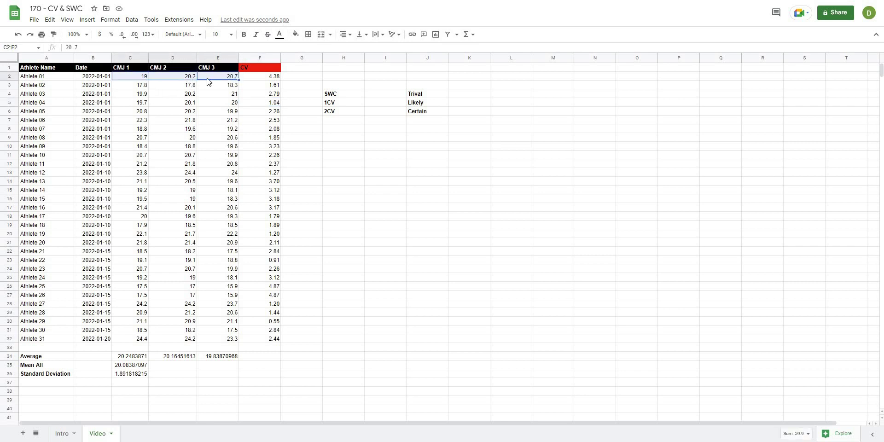
pyautogui.click(272, 78)
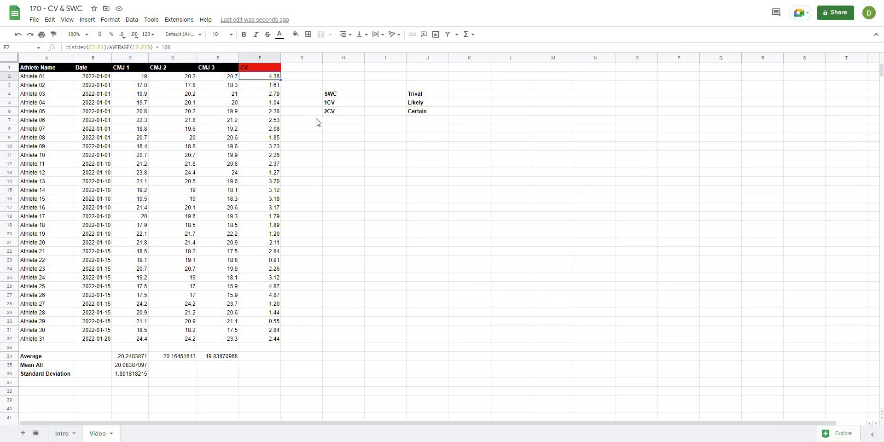
pyautogui.click(327, 158)
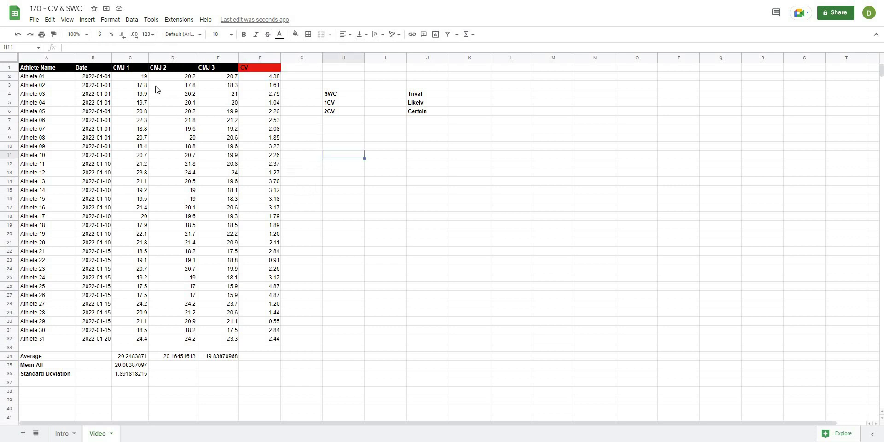
# Examine how consistent the three CMJ trials are for Athletes 01, 04 and 29
pyautogui.moveTo(131, 79); pyautogui.dragTo(225, 81)
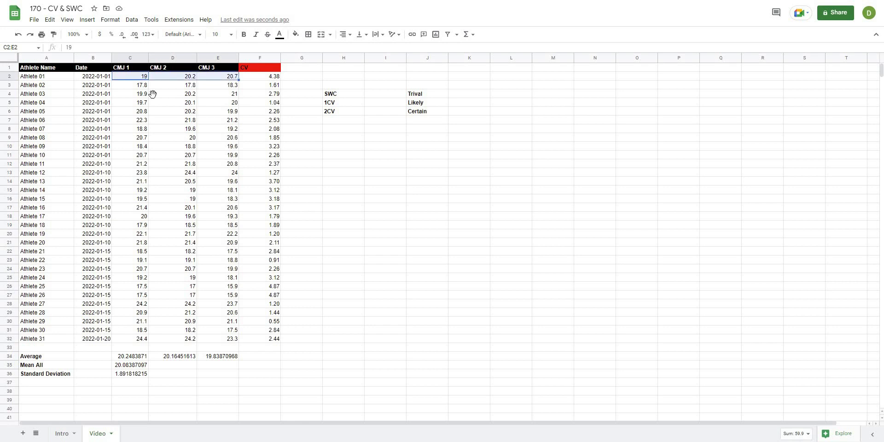
pyautogui.click(134, 80)
pyautogui.keyDown('shift'); pyautogui.click(226, 79); pyautogui.keyUp('shift')
pyautogui.click(203, 104)
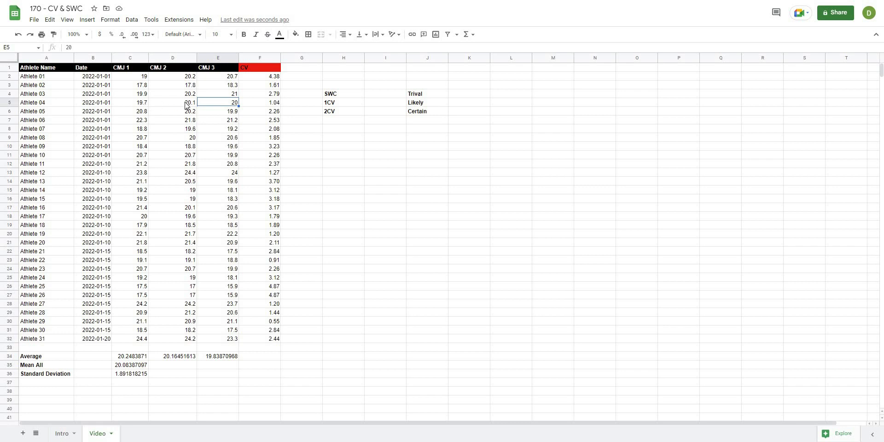
pyautogui.moveTo(133, 102); pyautogui.dragTo(226, 105)
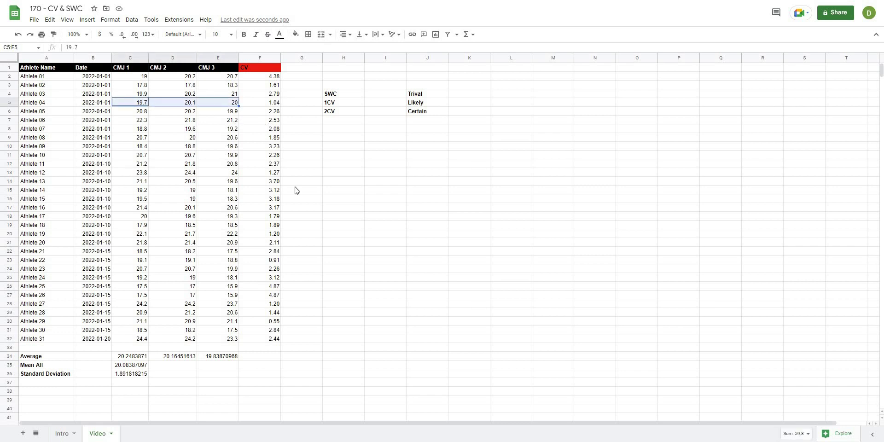
pyautogui.click(340, 329)
pyautogui.moveTo(139, 325); pyautogui.dragTo(276, 322)
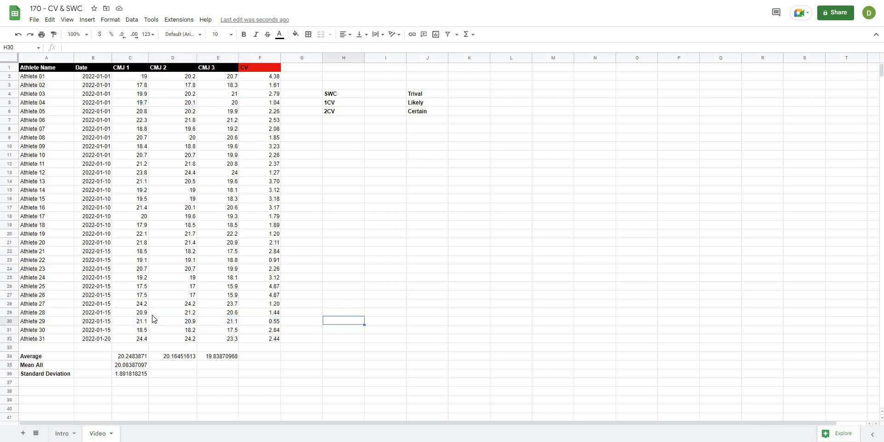
pyautogui.click(315, 325)
pyautogui.moveTo(142, 322); pyautogui.dragTo(236, 323)
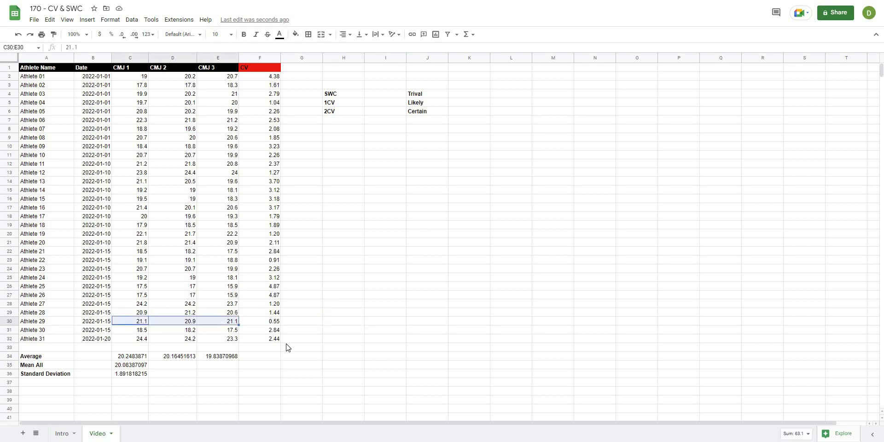
pyautogui.click(320, 340)
pyautogui.press('Right')
pyautogui.press('Up')
pyautogui.press('Up')
pyautogui.press('Up')
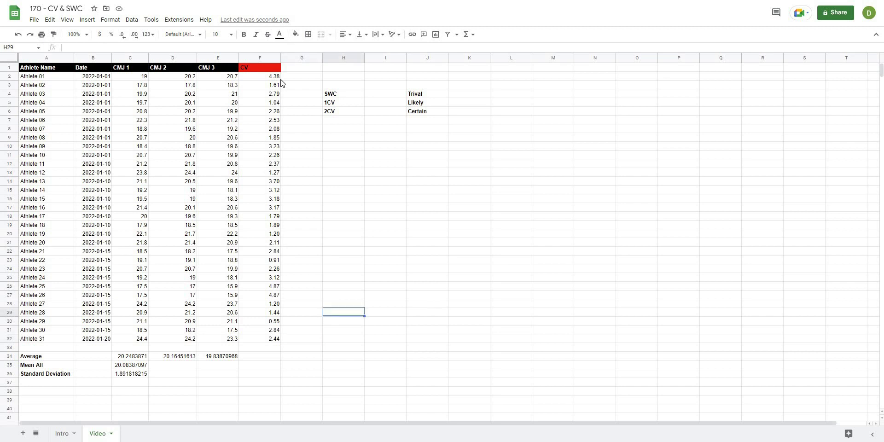
# Review the CV column F2:F32, paying attention to the values for Athletes 25 and 26 in F26:F27
pyautogui.moveTo(275, 77); pyautogui.dragTo(320, 341)
pyautogui.click(361, 331)
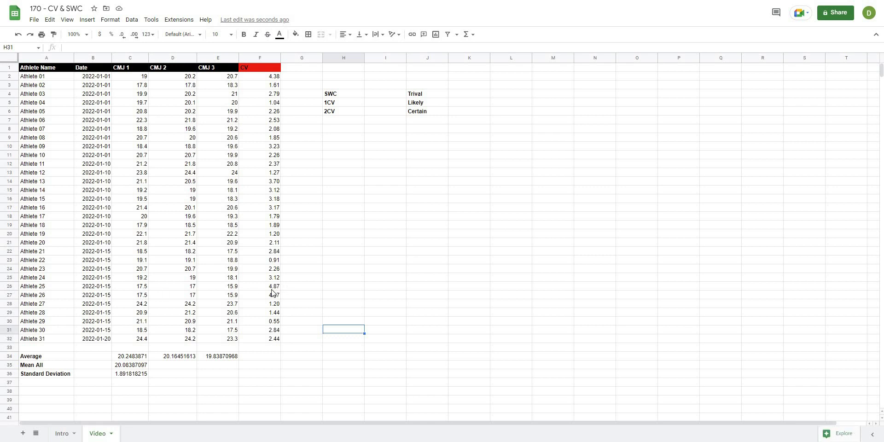
pyautogui.click(272, 288)
pyautogui.click(328, 294)
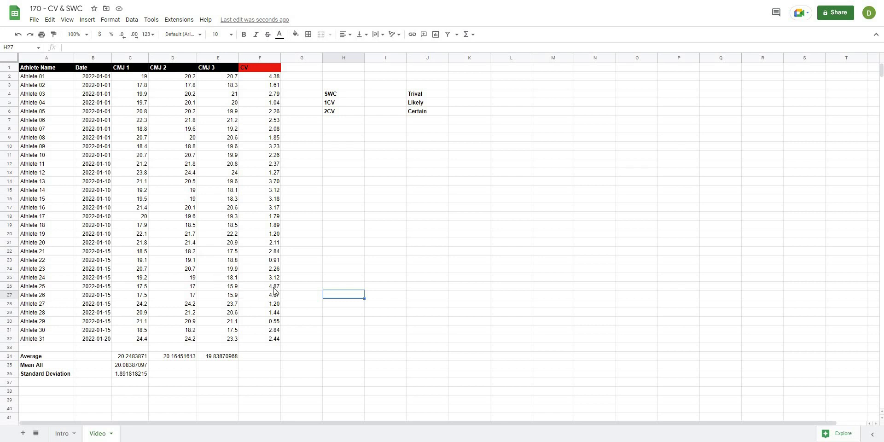
pyautogui.moveTo(274, 287); pyautogui.dragTo(273, 296)
pyautogui.click(304, 382)
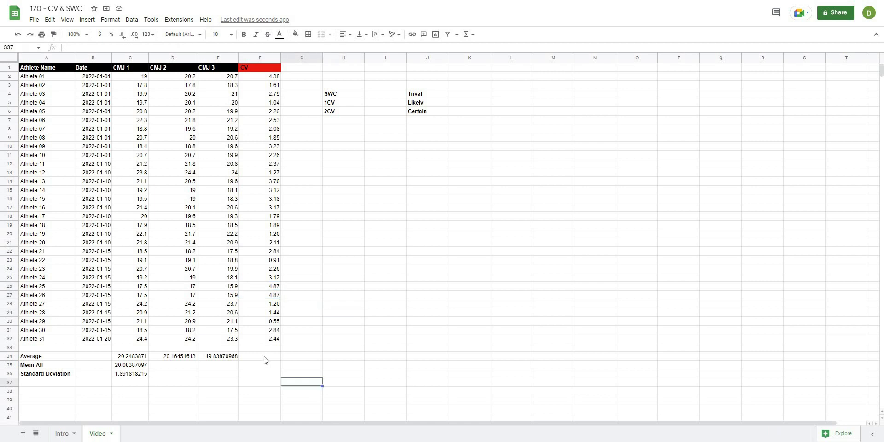
# Calculate the average CV of all athletes in F34 with =average(F2:F32)
pyautogui.click(264, 359)
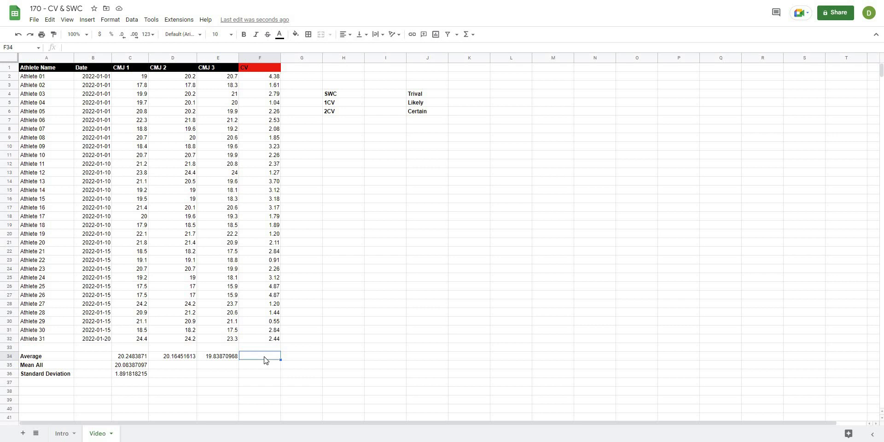
pyautogui.write('=aver')
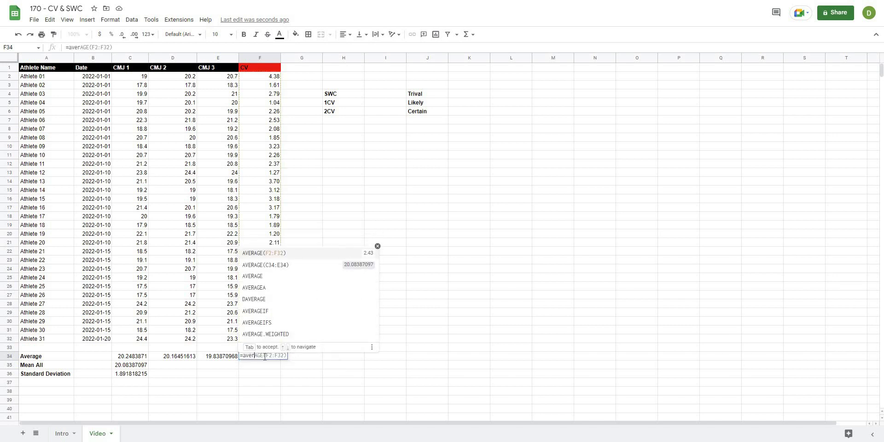
pyautogui.write('age(F2:F32)')
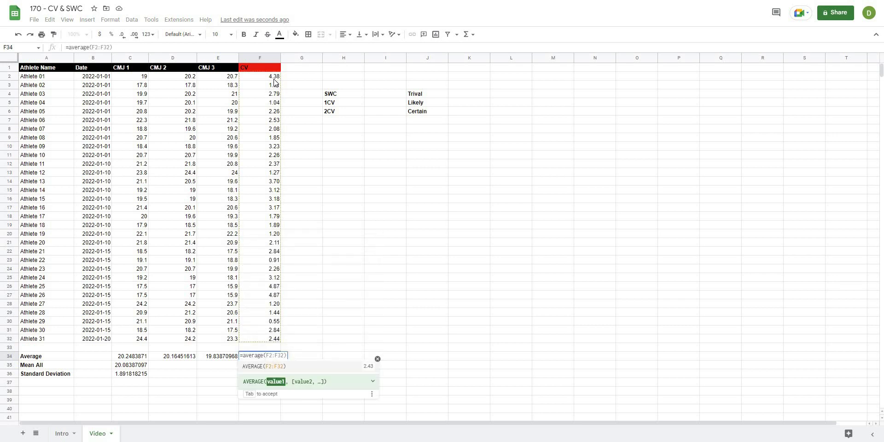
pyautogui.moveTo(275, 82); pyautogui.dragTo(261, 339)
pyautogui.press('Return')
pyautogui.click(410, 330)
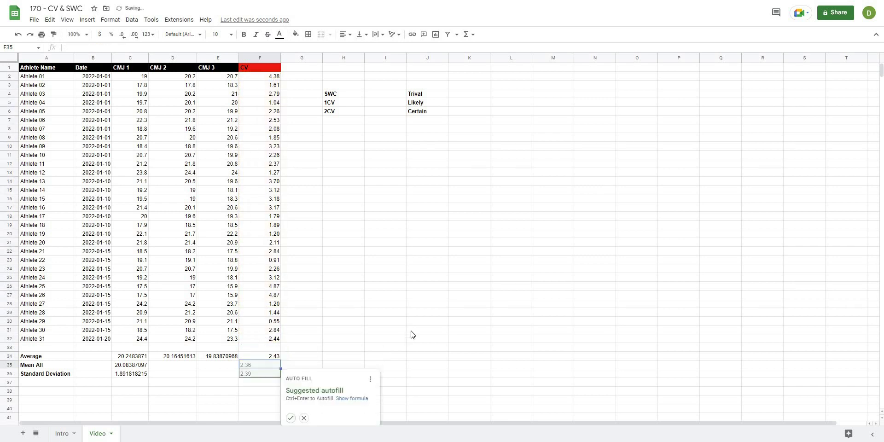
pyautogui.click(279, 359)
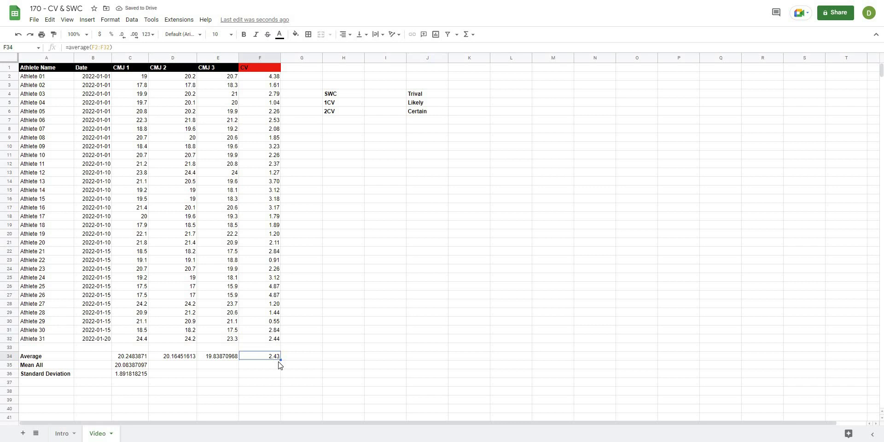
pyautogui.click(311, 357)
pyautogui.click(279, 357)
pyautogui.click(481, 279)
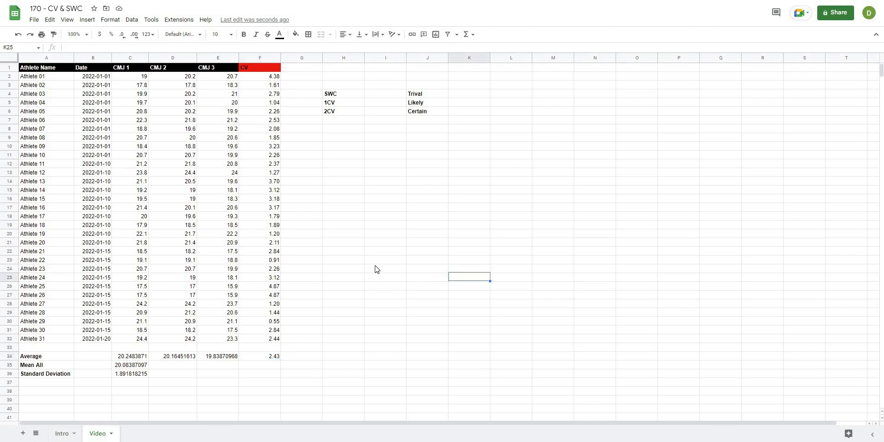
pyautogui.click(359, 198)
pyautogui.click(336, 94)
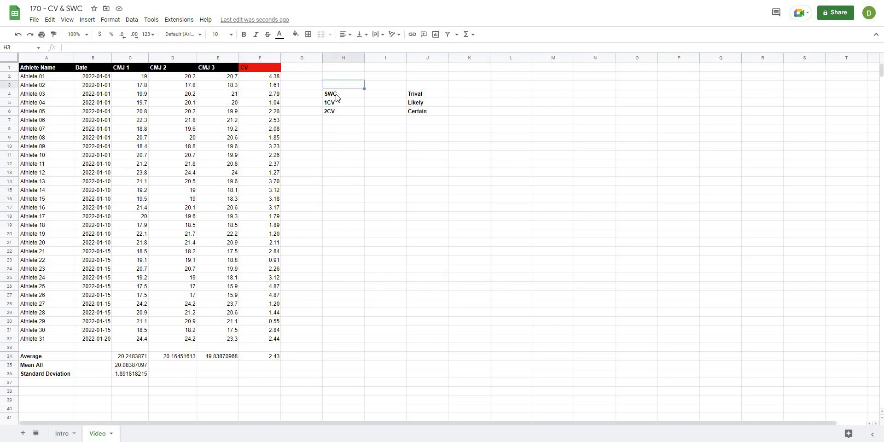
pyautogui.click(359, 226)
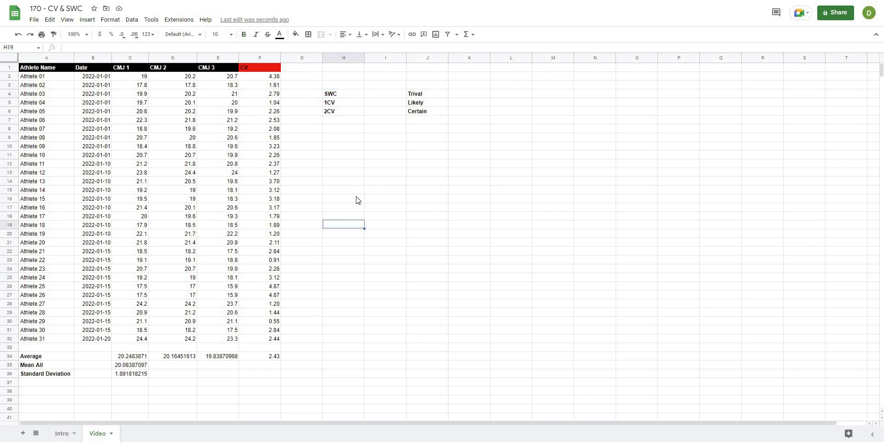
pyautogui.click(332, 155)
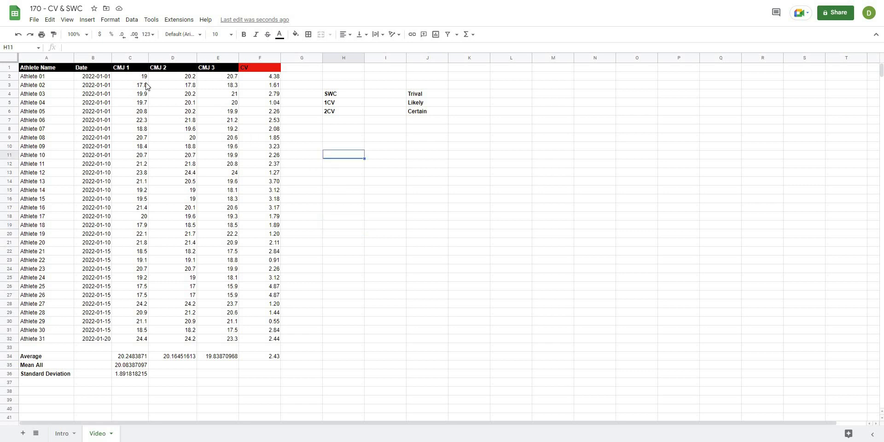
# Compare Athlete 01's CMJ 1 and CMJ 3 results in C2 and E2 within the trials C2:E2
pyautogui.moveTo(138, 77); pyautogui.dragTo(227, 78)
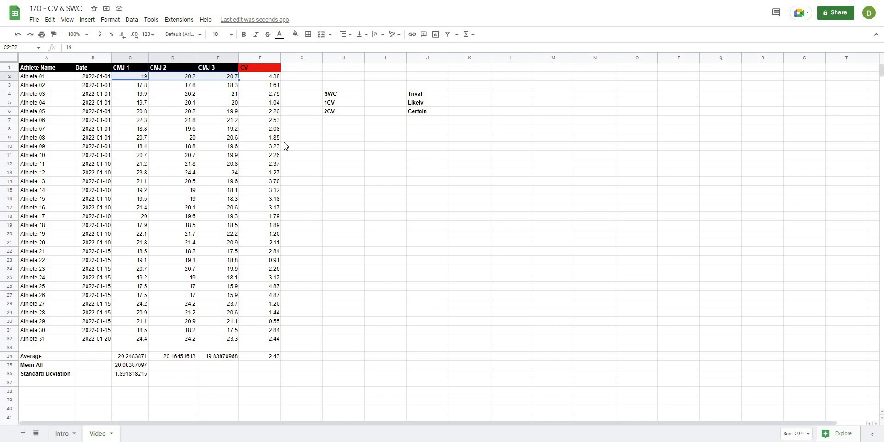
pyautogui.click(310, 157)
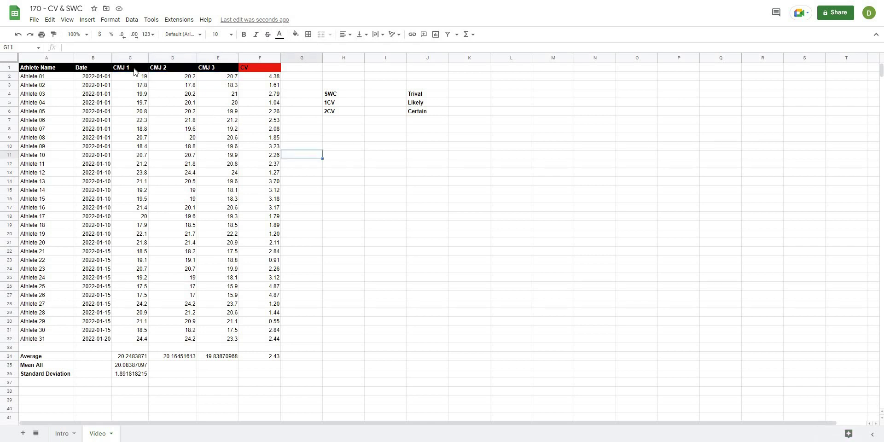
pyautogui.click(134, 69)
pyautogui.keyDown('ctrl'); pyautogui.click(218, 73); pyautogui.keyUp('ctrl')
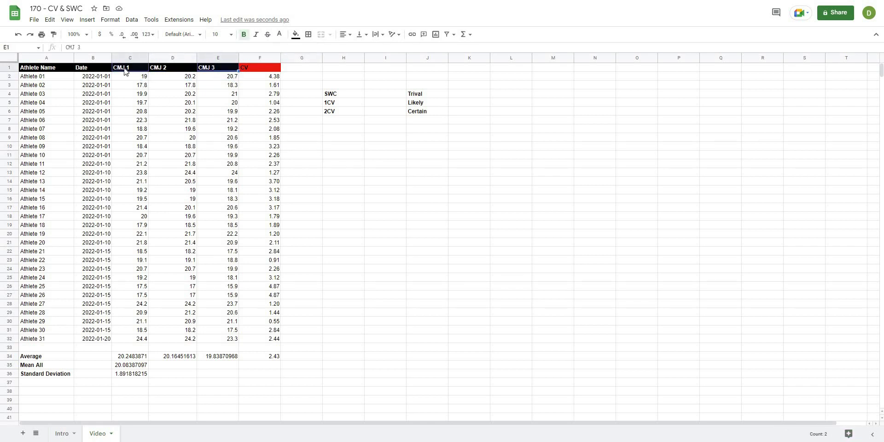
pyautogui.click(142, 101)
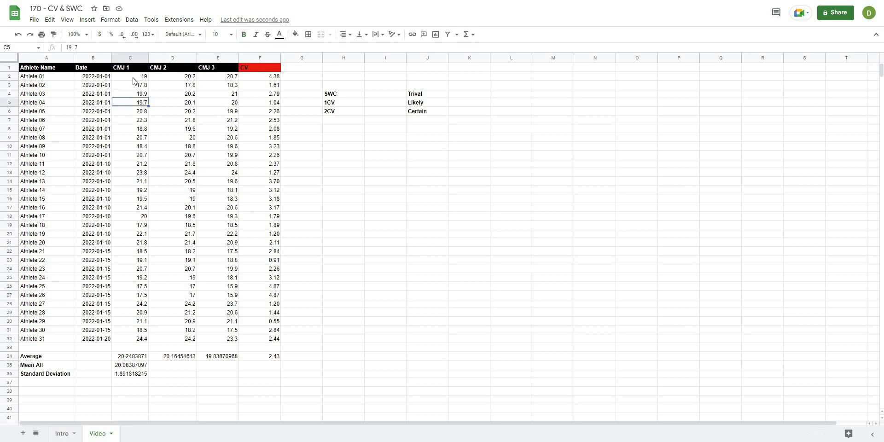
pyautogui.click(133, 78)
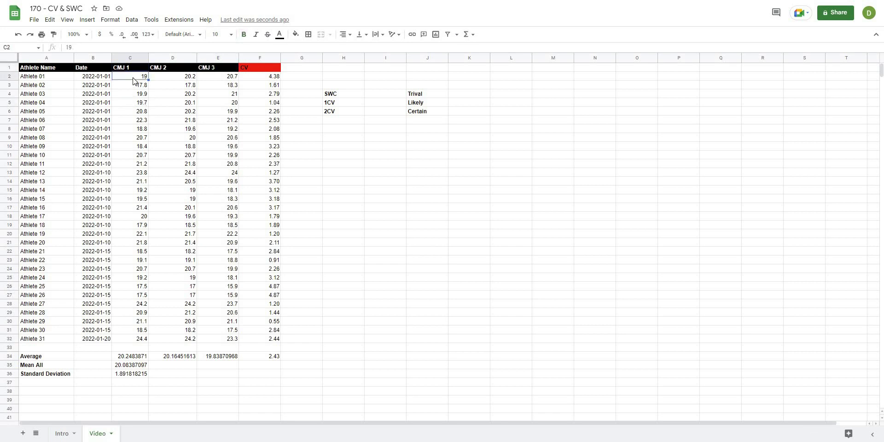
pyautogui.keyDown('ctrl'); pyautogui.click(218, 76); pyautogui.keyUp('ctrl')
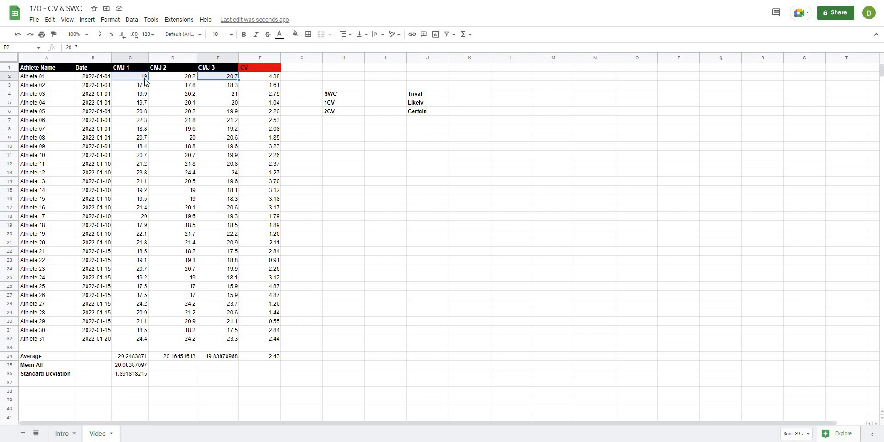
pyautogui.moveTo(143, 78); pyautogui.dragTo(219, 81)
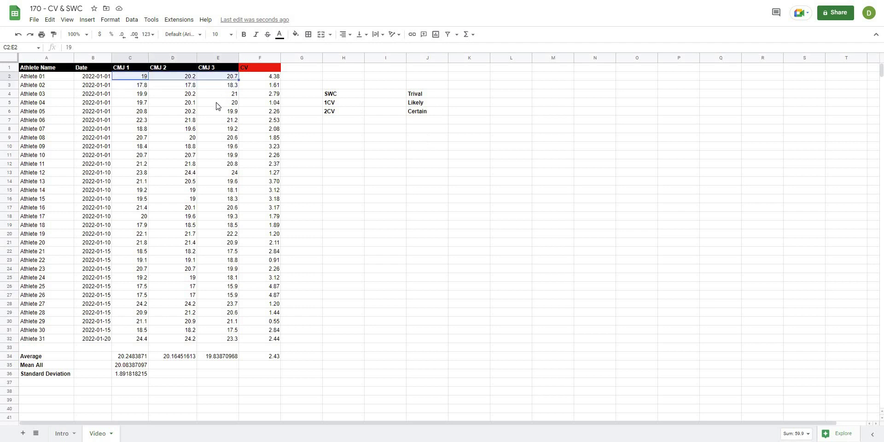
pyautogui.click(218, 106)
pyautogui.click(138, 80)
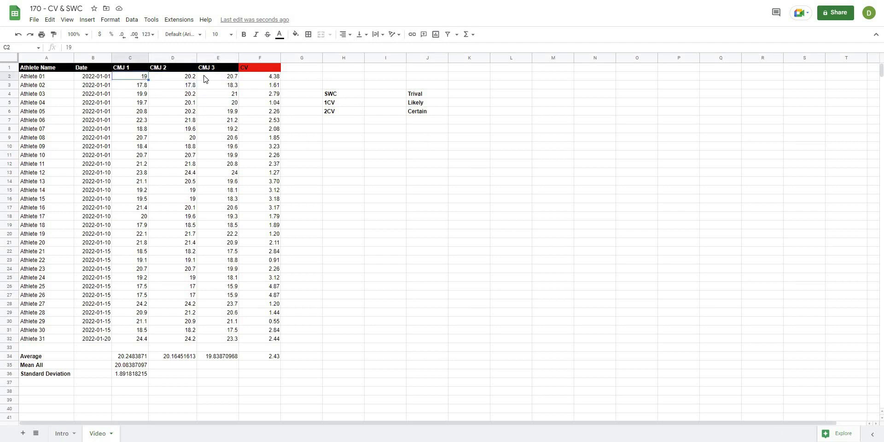
pyautogui.keyDown('ctrl'); pyautogui.click(224, 79); pyautogui.keyUp('ctrl')
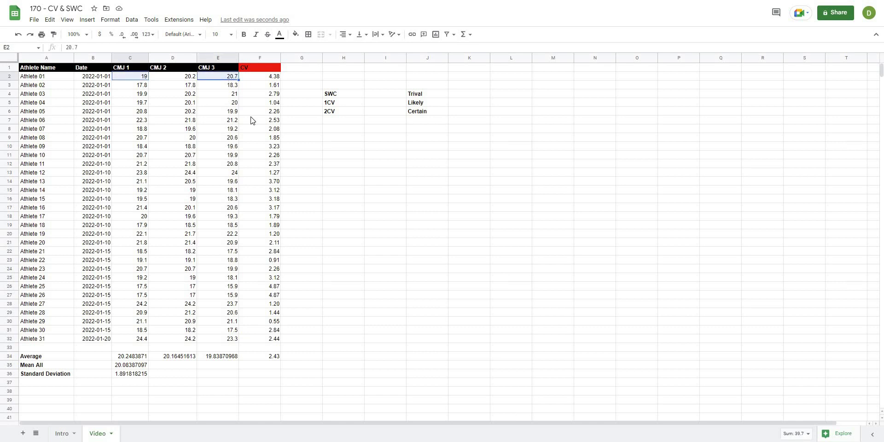
pyautogui.click(309, 160)
pyautogui.click(420, 164)
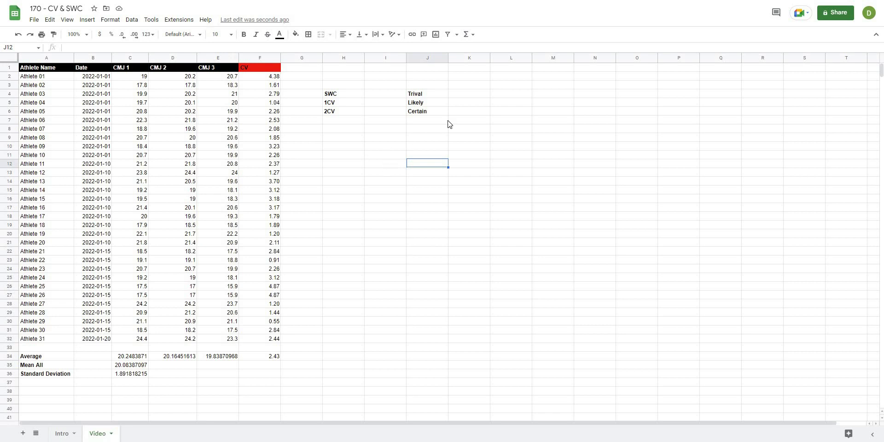
# Enter the text note 0.2*stdev in K4, beside the Trival label, to document the SWC formula
pyautogui.click(479, 112)
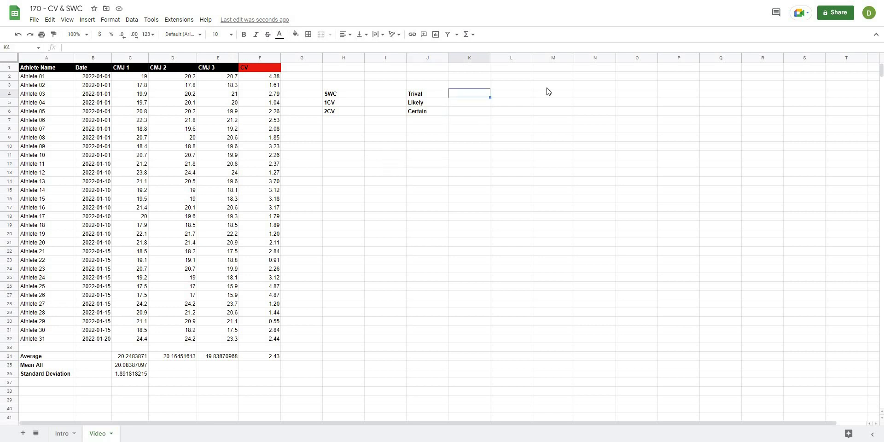
pyautogui.write('=0.2*')
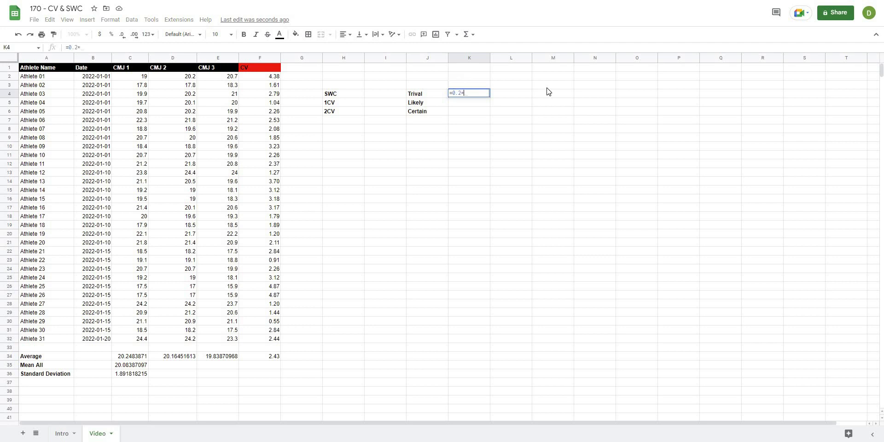
pyautogui.write('stdev')
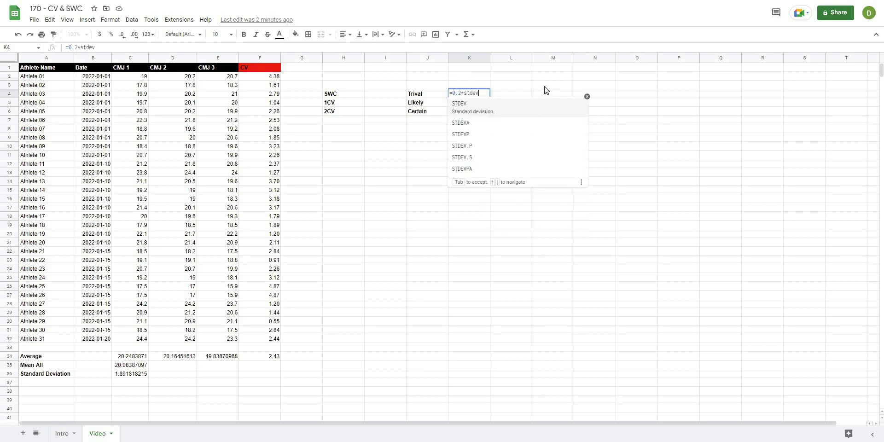
pyautogui.click(454, 92)
pyautogui.write('=')
pyautogui.press('BackSpace')
pyautogui.press('BackSpace')
pyautogui.press('Return')
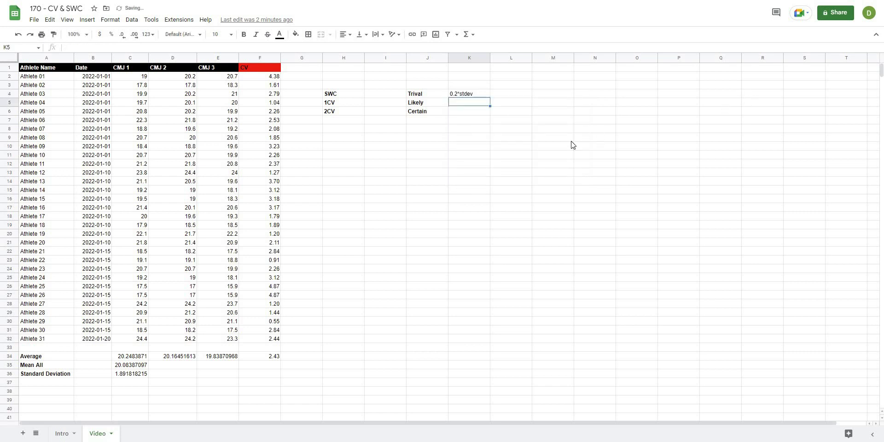
pyautogui.click(467, 94)
pyautogui.click(470, 123)
# Calculate the SWC in I4 as 0.2 multiplied by the standard deviation in C36
pyautogui.click(388, 94)
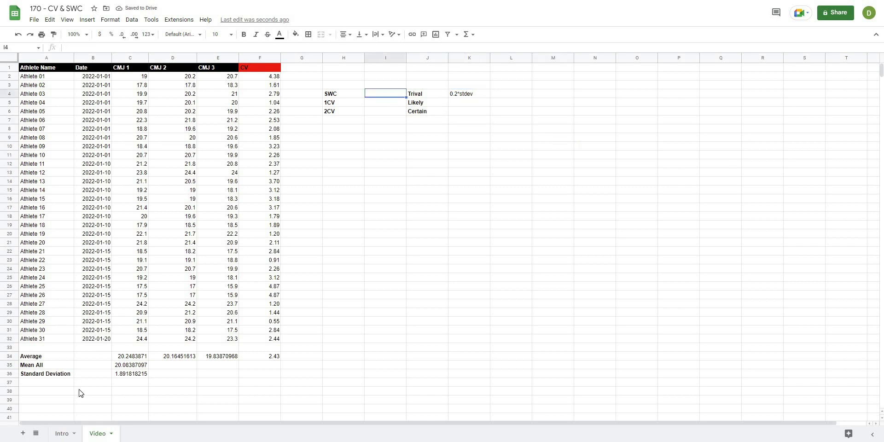
pyautogui.click(124, 374)
pyautogui.click(428, 277)
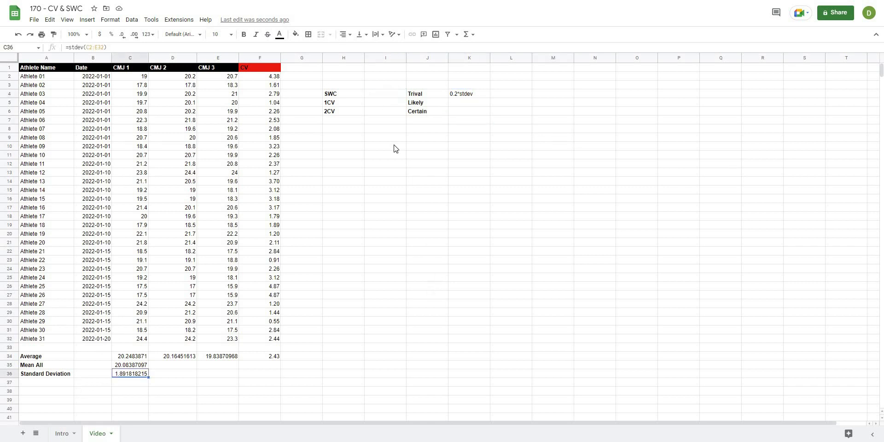
pyautogui.click(378, 97)
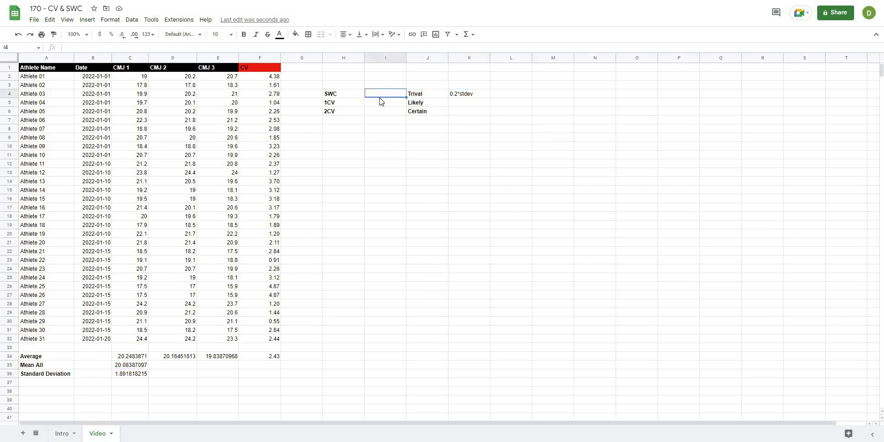
pyautogui.write('=0.2')
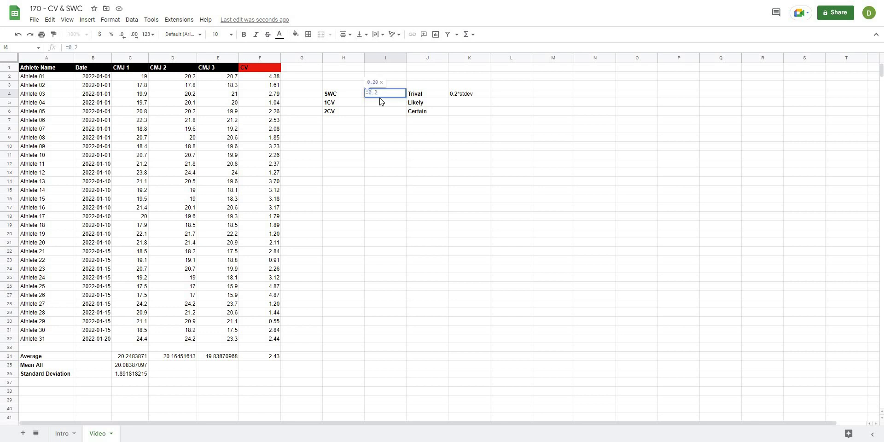
pyautogui.write('*')
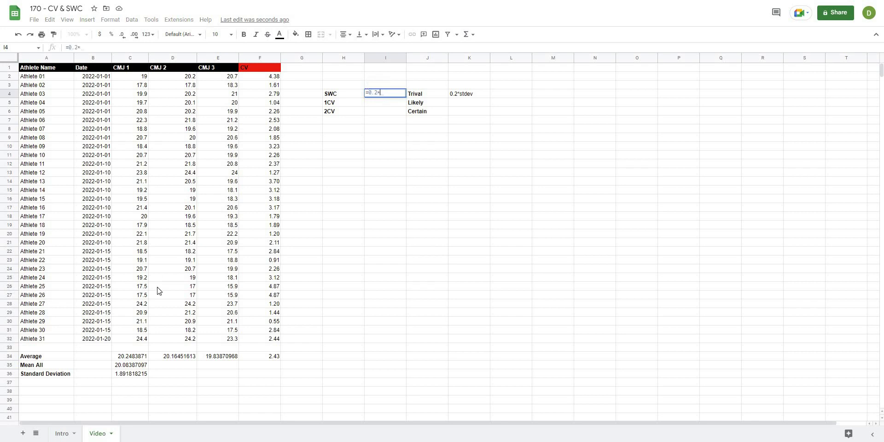
pyautogui.click(145, 374)
pyautogui.press('Return')
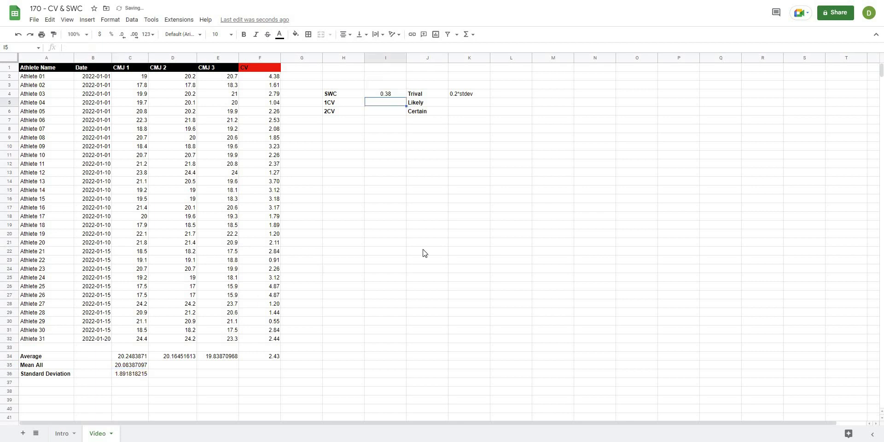
pyautogui.click(440, 244)
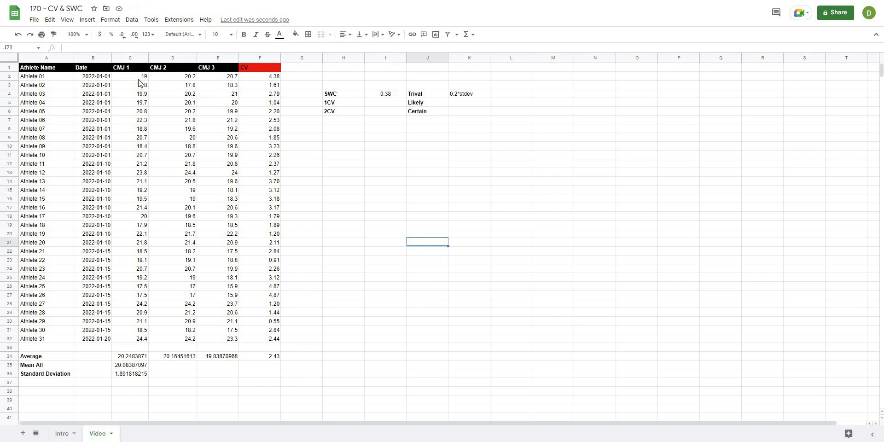
# Review the Trival, Likely and Certain labels in J4:J6 against the SWC, 1CV and 2CV value cells
pyautogui.click(422, 95)
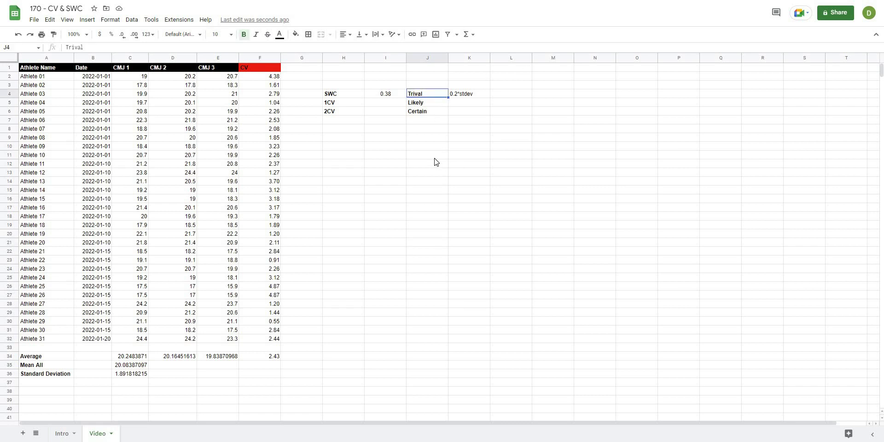
pyautogui.click(434, 158)
pyautogui.click(422, 97)
pyautogui.click(385, 102)
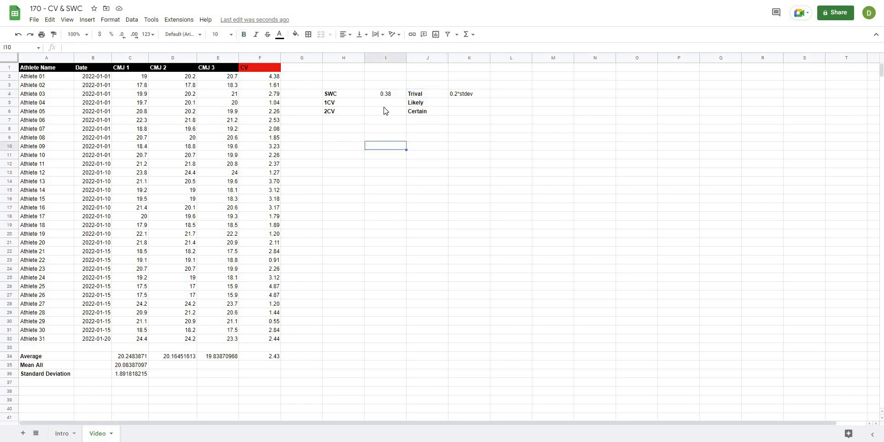
pyautogui.click(391, 129)
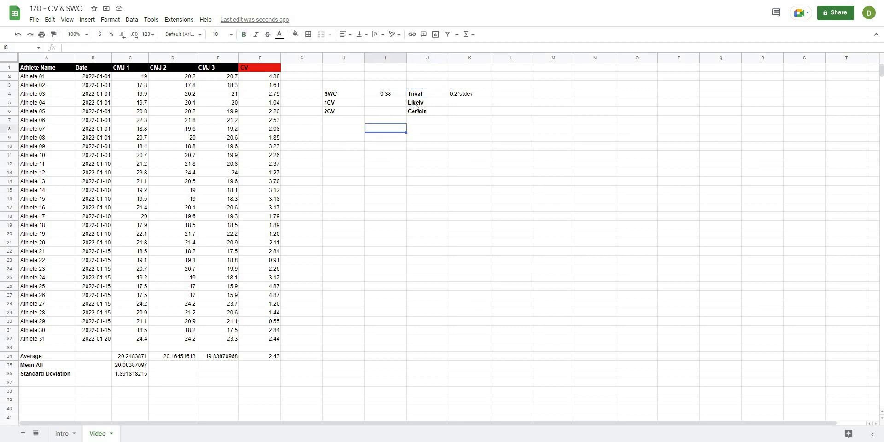
pyautogui.click(417, 105)
pyautogui.click(392, 106)
pyautogui.keyDown('shift'); pyautogui.click(389, 117); pyautogui.keyUp('shift')
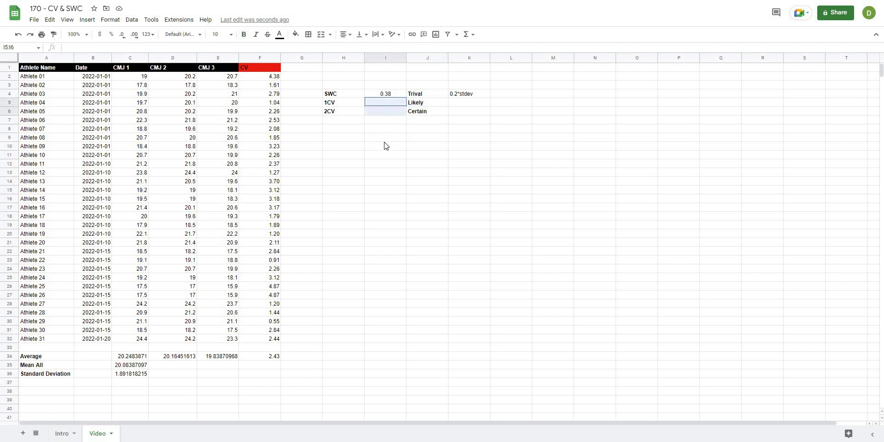
pyautogui.click(427, 105)
pyautogui.click(441, 109)
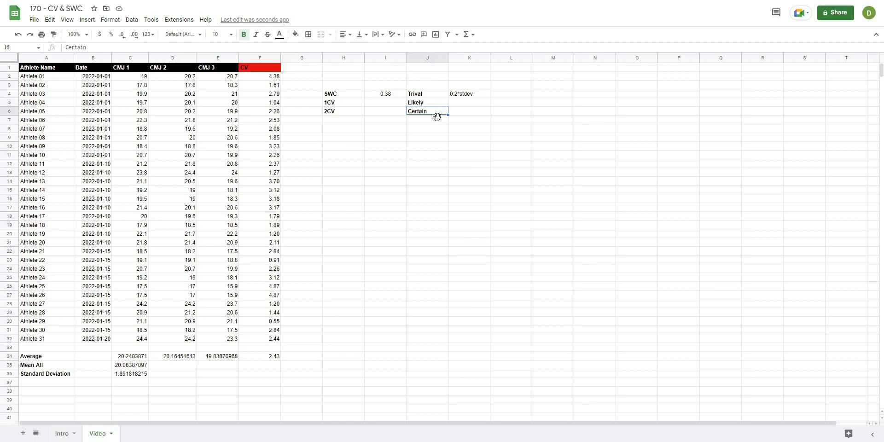
# Calculate the 1CV threshold in I5 as the overall mean in C35 divided by 100, multiplied by the average CV in F34
pyautogui.click(420, 138)
pyautogui.click(380, 106)
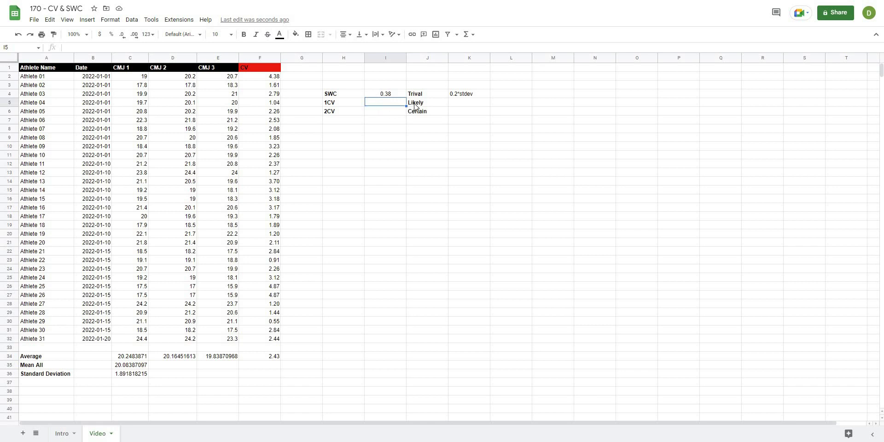
pyautogui.press('Right')
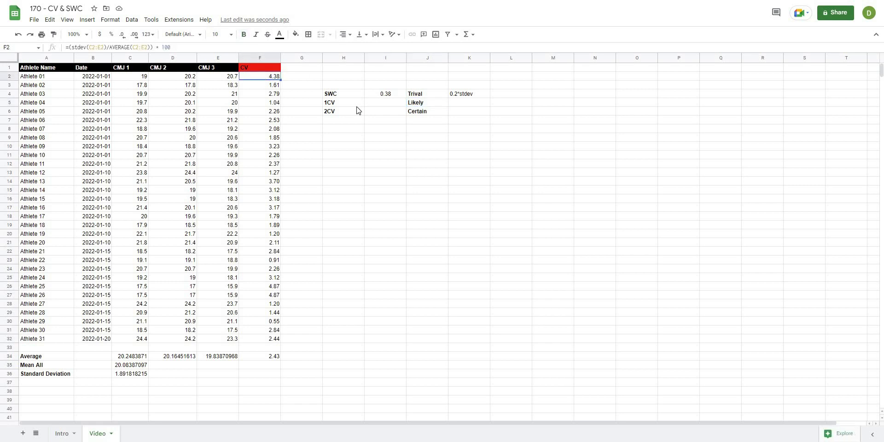
pyautogui.click(388, 105)
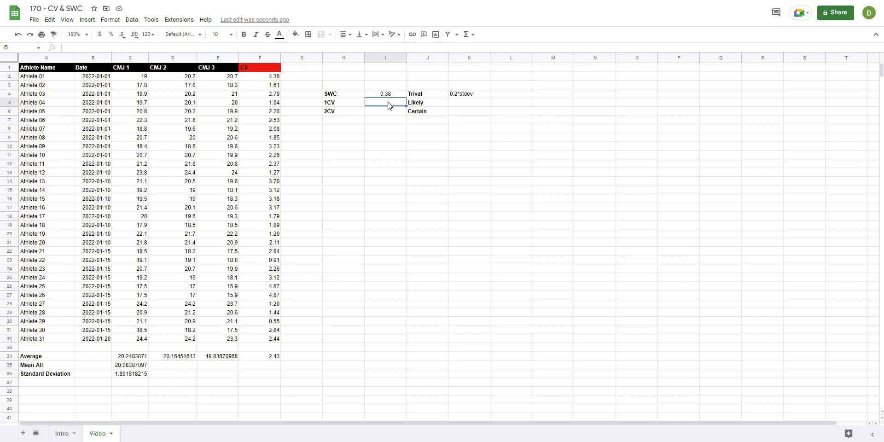
pyautogui.write('=')
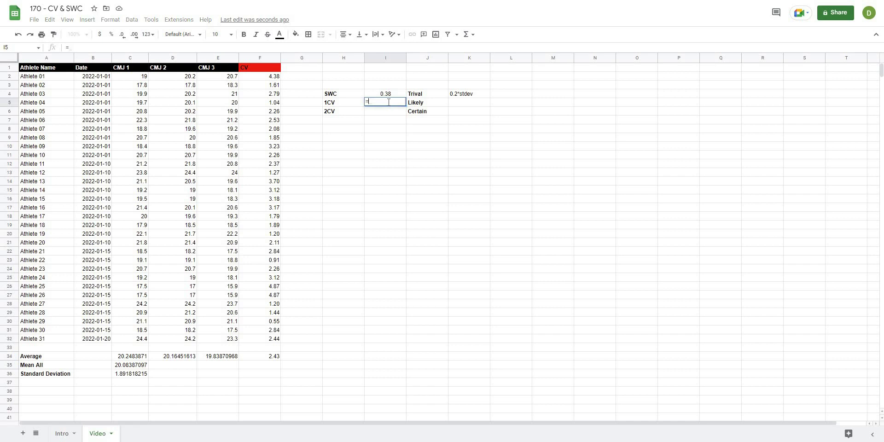
pyautogui.write('(')
pyautogui.click(122, 366)
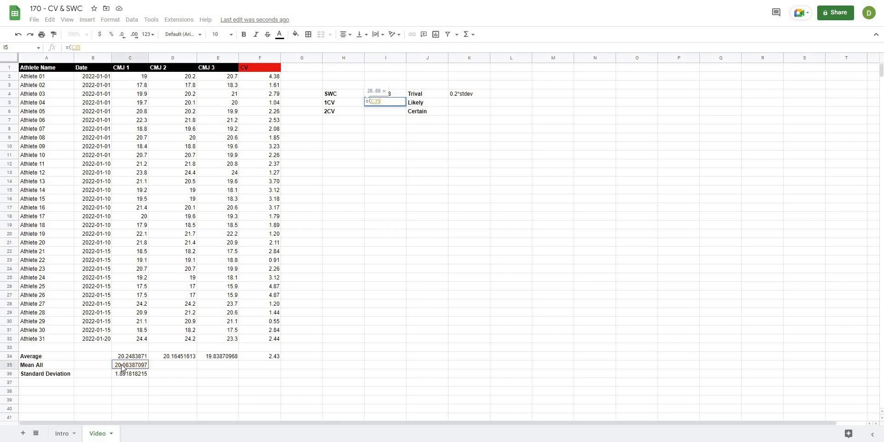
pyautogui.write('/100')
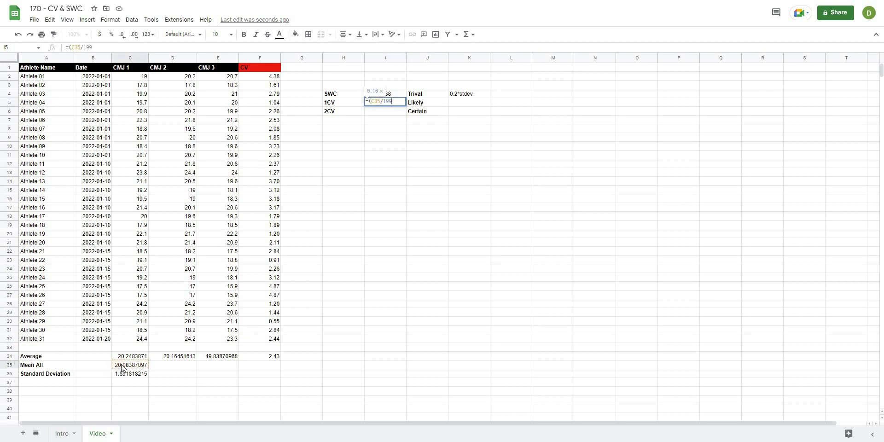
pyautogui.write(') *')
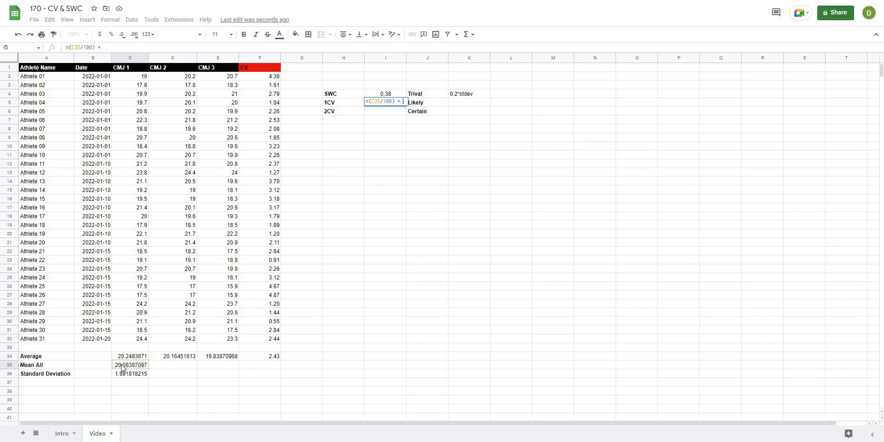
pyautogui.click(274, 359)
pyautogui.press('Return')
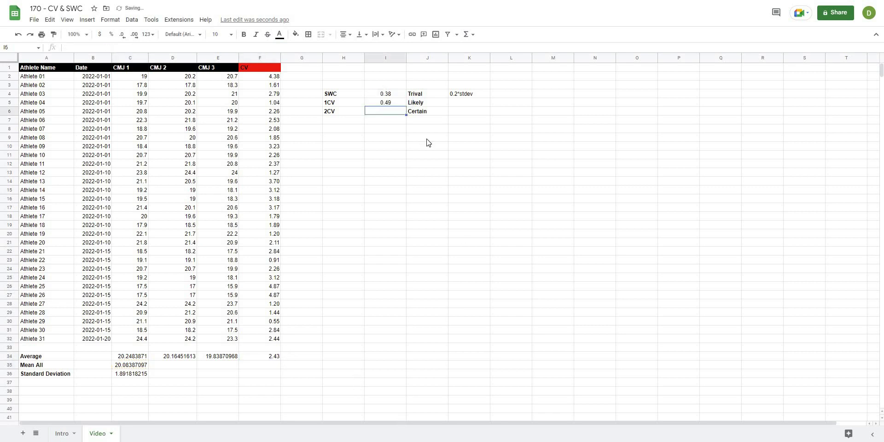
# Calculate the 2CV threshold in I6 as the 1CV value in I5 multiplied by 2
pyautogui.click(394, 106)
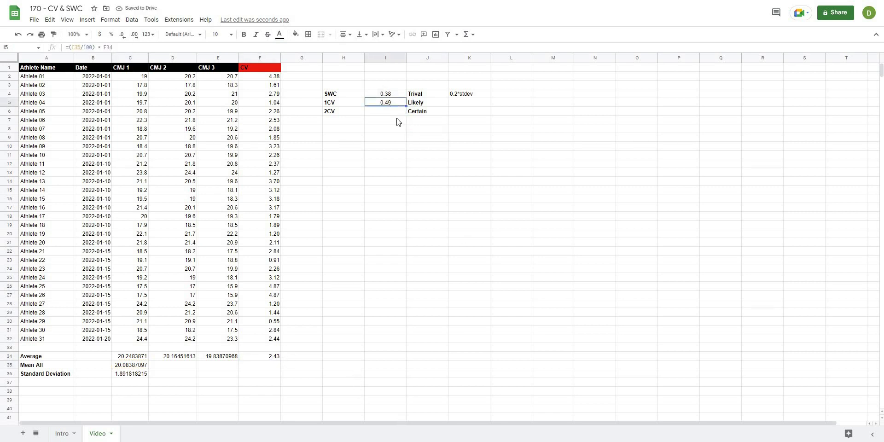
pyautogui.click(399, 122)
pyautogui.click(394, 104)
pyautogui.press('Right')
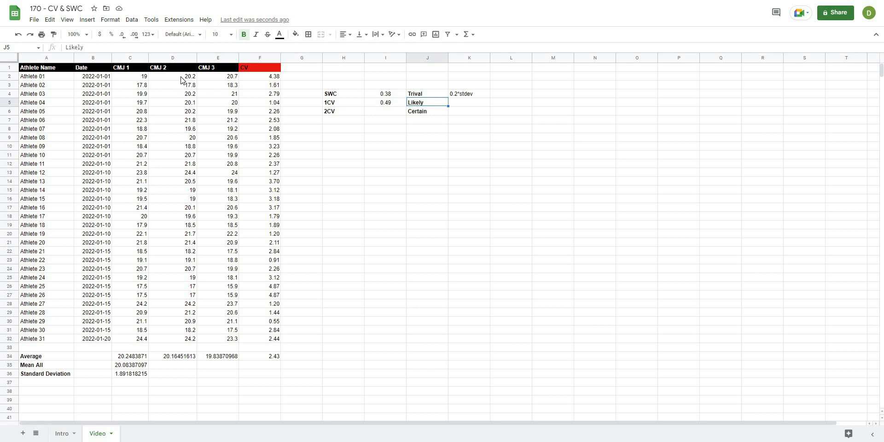
pyautogui.click(392, 145)
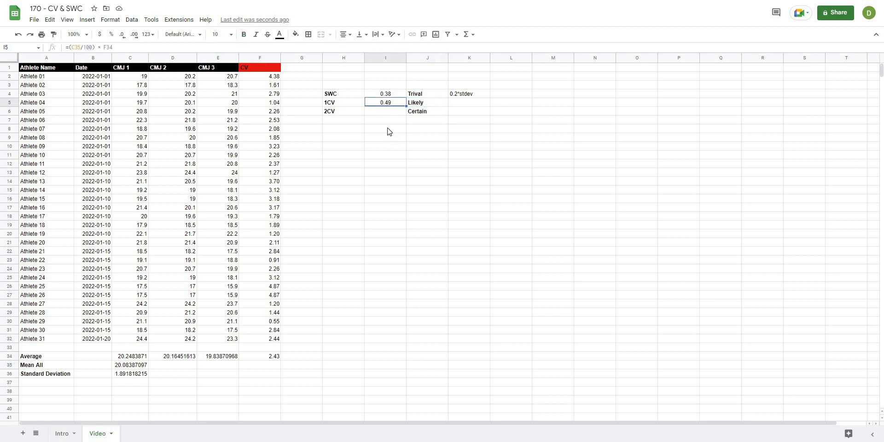
pyautogui.click(382, 112)
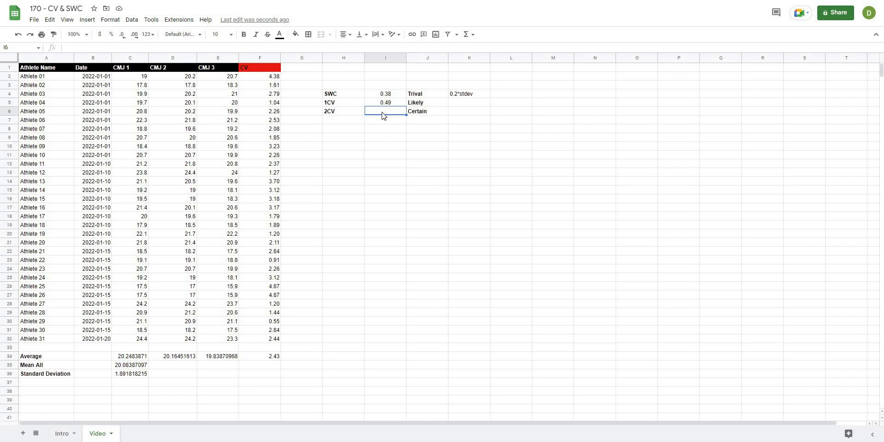
pyautogui.write('==')
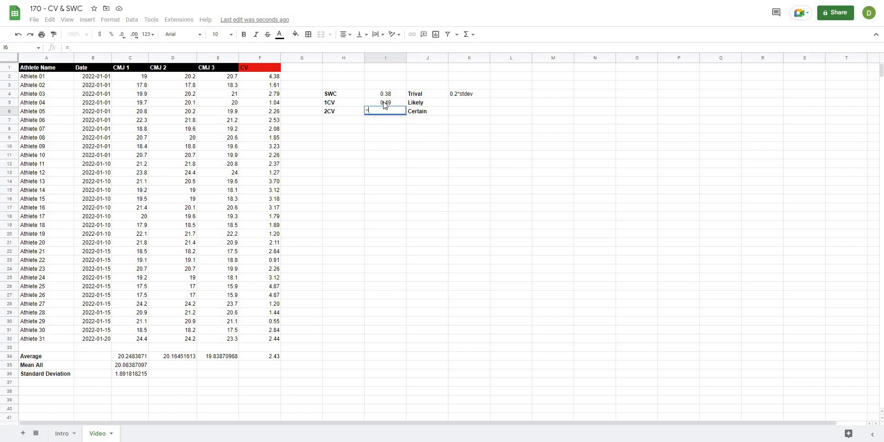
pyautogui.click(385, 103)
pyautogui.write('*2')
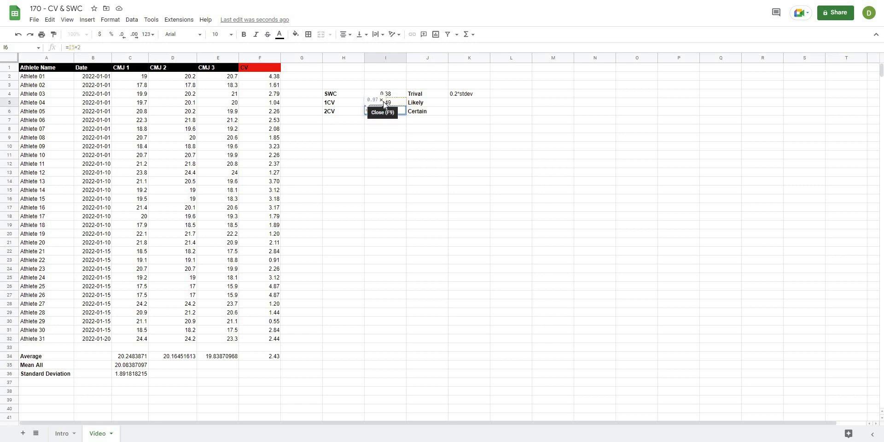
pyautogui.press('Return')
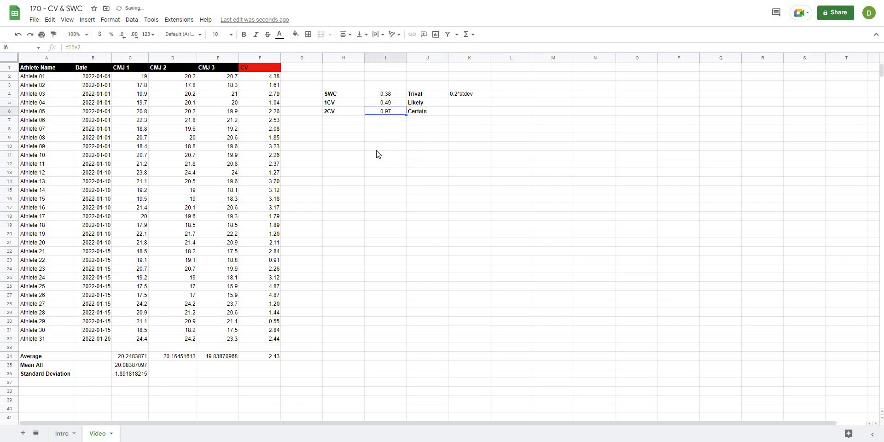
# Compare Athlete 01's CMJ results in C2:E2 with the 2CV threshold in I6
pyautogui.click(380, 146)
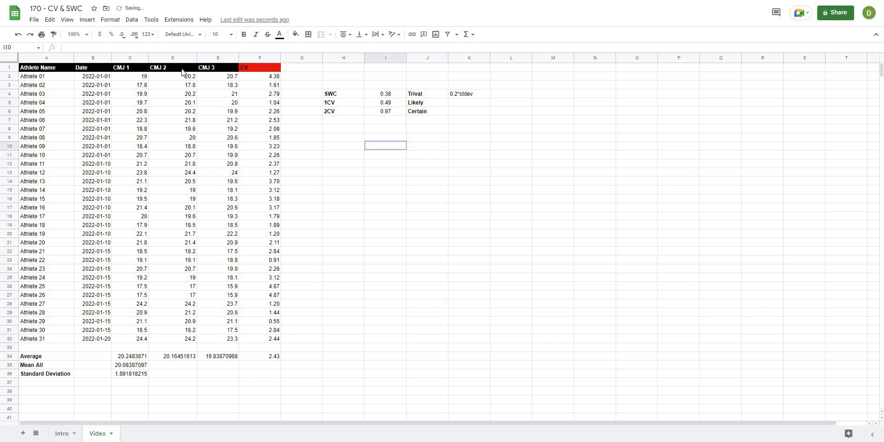
pyautogui.click(138, 77)
pyautogui.press('Right')
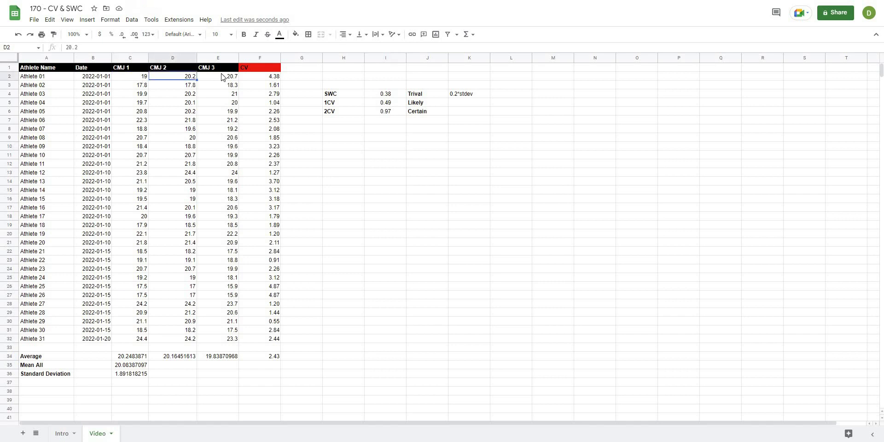
pyautogui.press('Right')
pyautogui.click(385, 112)
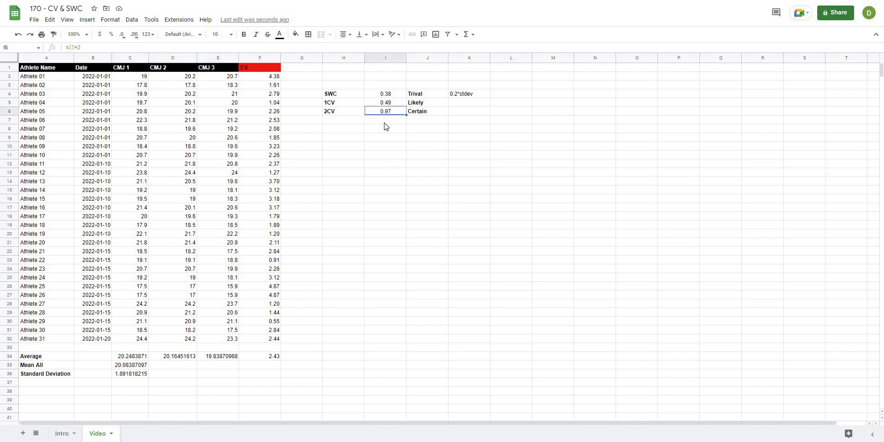
pyautogui.click(238, 77)
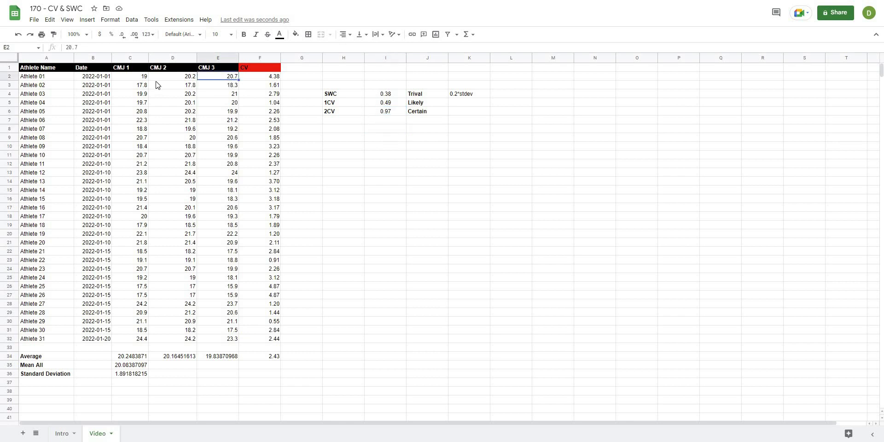
# Enter the formula =mean(C2:E2) in G2 for Athlete 01's three CMJ trials
pyautogui.click(297, 83)
pyautogui.write('=mean(')
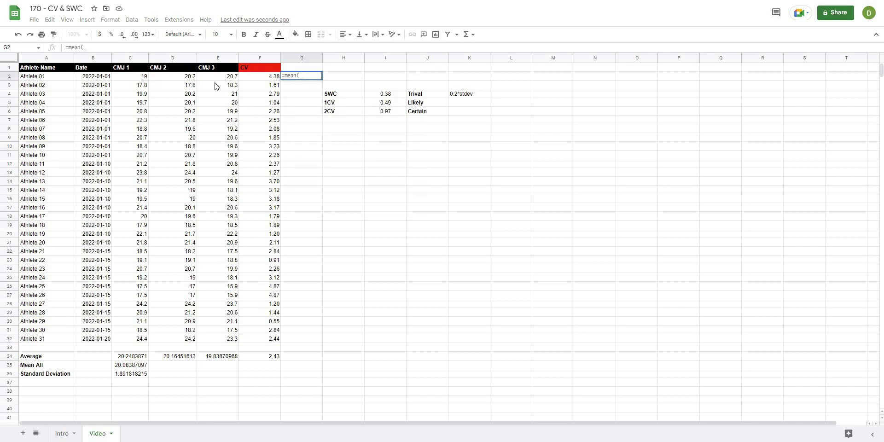
pyautogui.moveTo(138, 77); pyautogui.dragTo(215, 79)
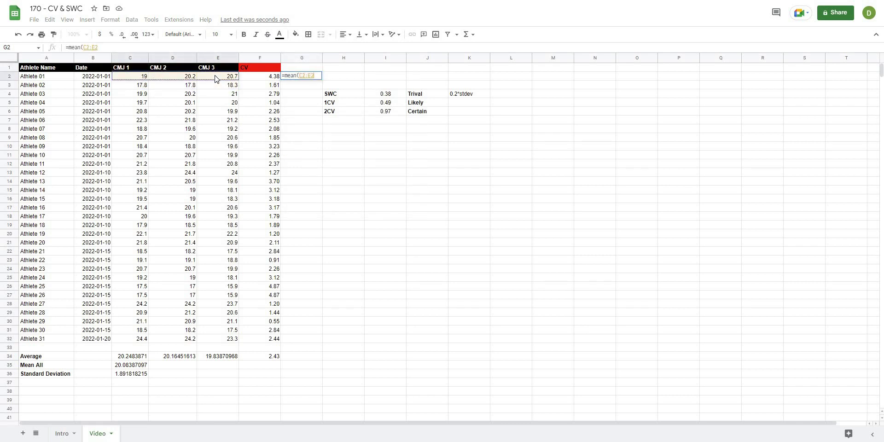
pyautogui.press('Return')
pyautogui.click(301, 76)
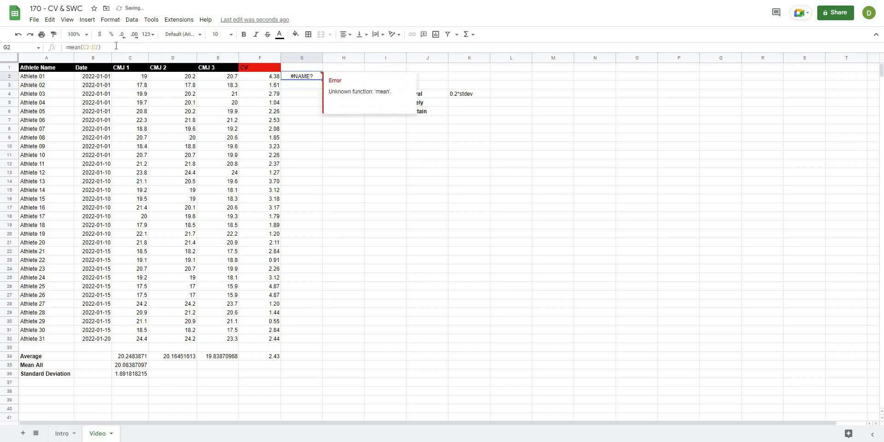
pyautogui.doubleClick(93, 47)
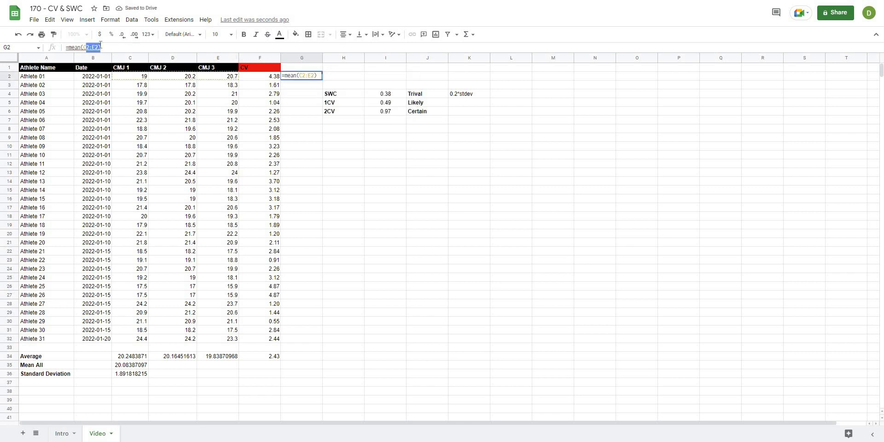
pyautogui.click(101, 46)
pyautogui.press('BackSpace')
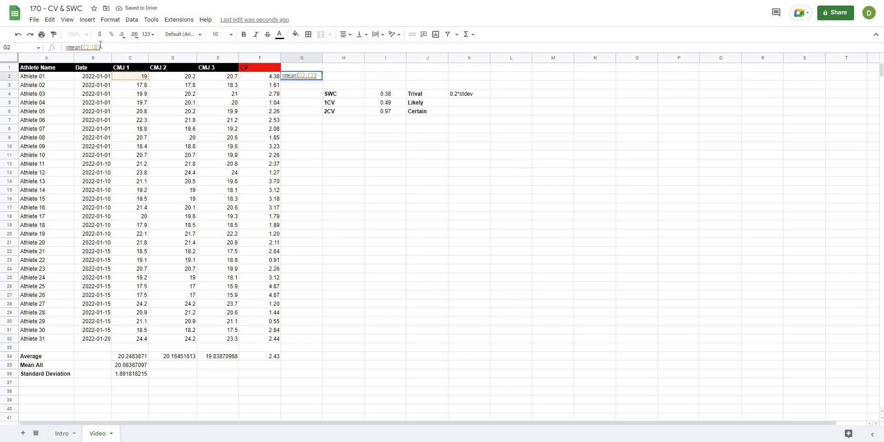
pyautogui.press('Return')
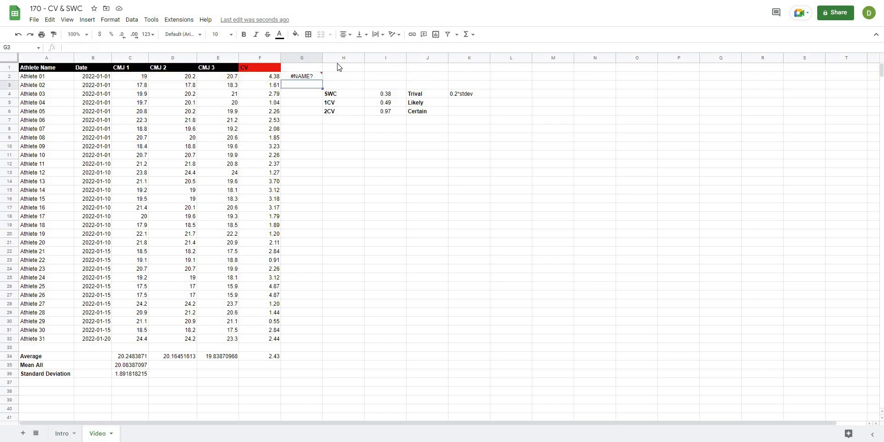
pyautogui.press('Up')
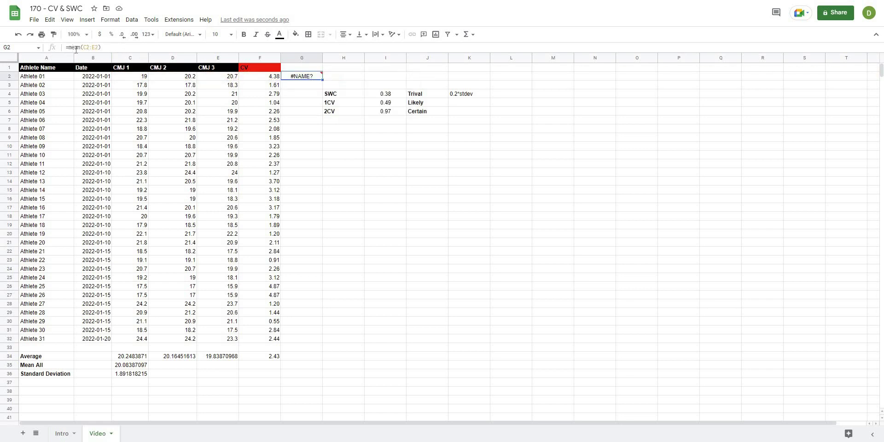
# Replace the mean function in G2 with AVERAGE, keeping the range C2:E2
pyautogui.doubleClick(73, 47)
pyautogui.write('average')
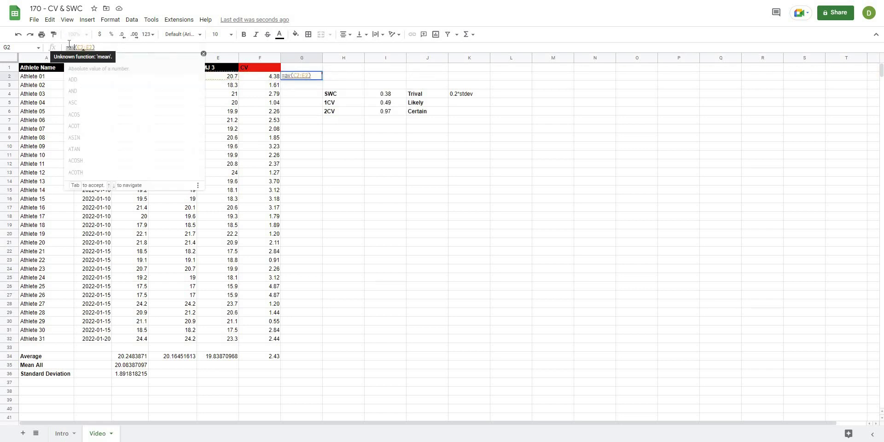
pyautogui.press('Tab')
pyautogui.press('Return')
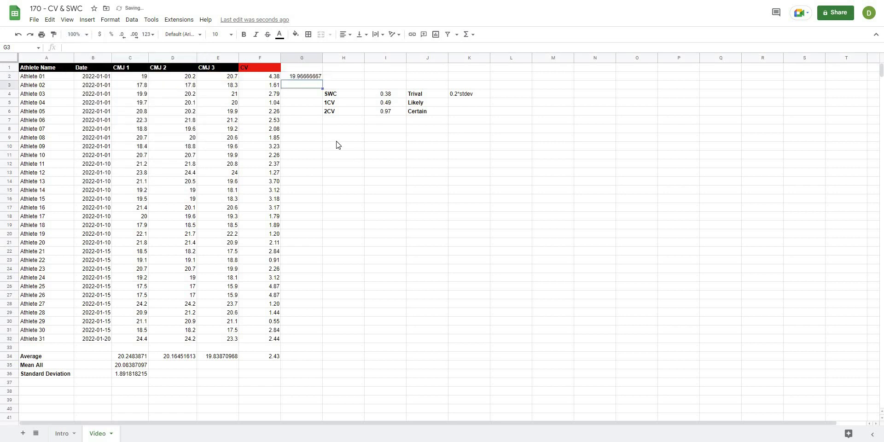
pyautogui.click(343, 155)
pyautogui.click(310, 78)
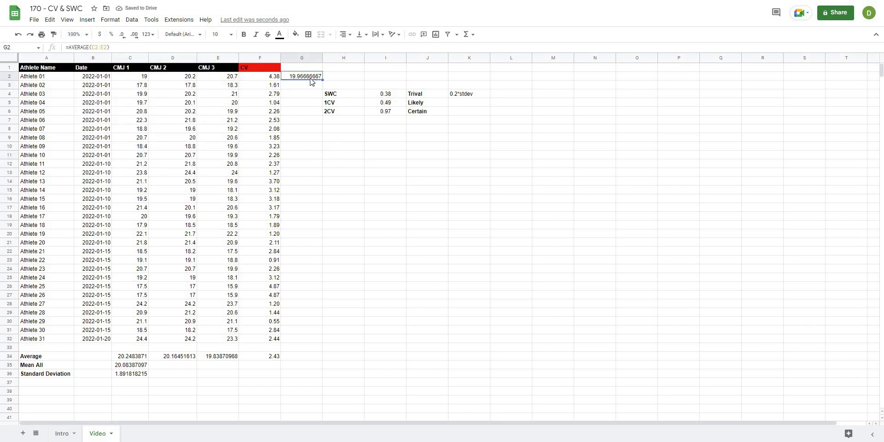
pyautogui.click(371, 157)
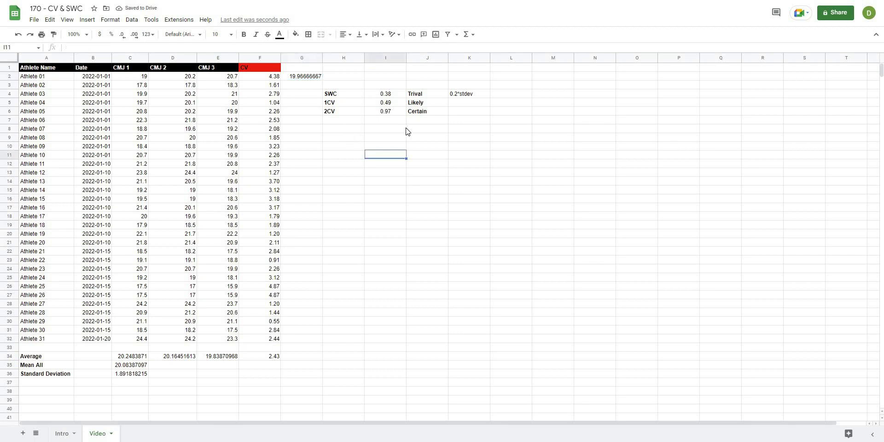
# Move the 0.2*stdev note from K4 to L3
pyautogui.click(466, 95)
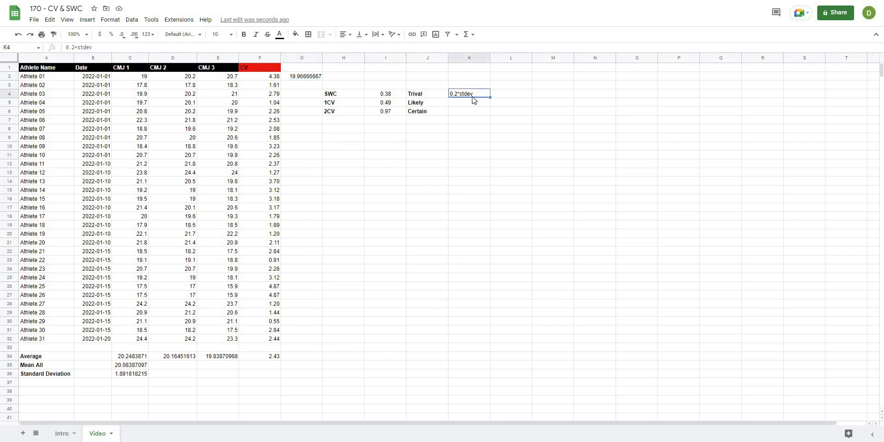
pyautogui.moveTo(473, 95); pyautogui.dragTo(511, 86)
pyautogui.click(458, 88)
# Enter the formula =$G$2+I4 in K4 to add the SWC to Athlete 01's average, and fill it down to K6
pyautogui.click(458, 94)
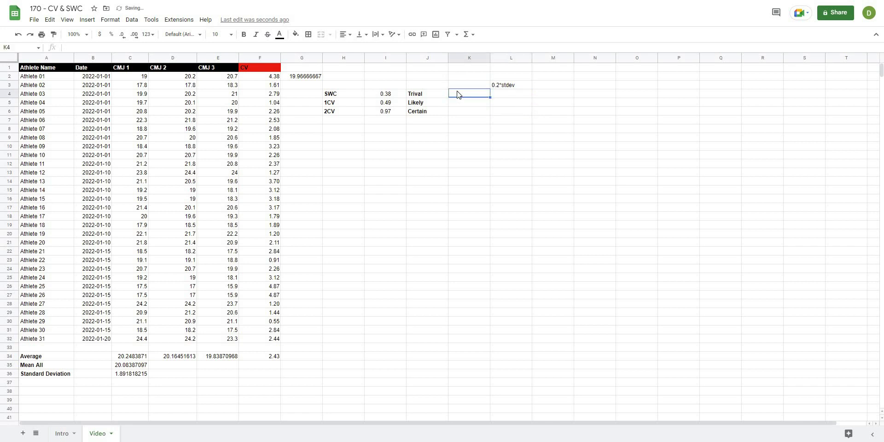
pyautogui.write('=')
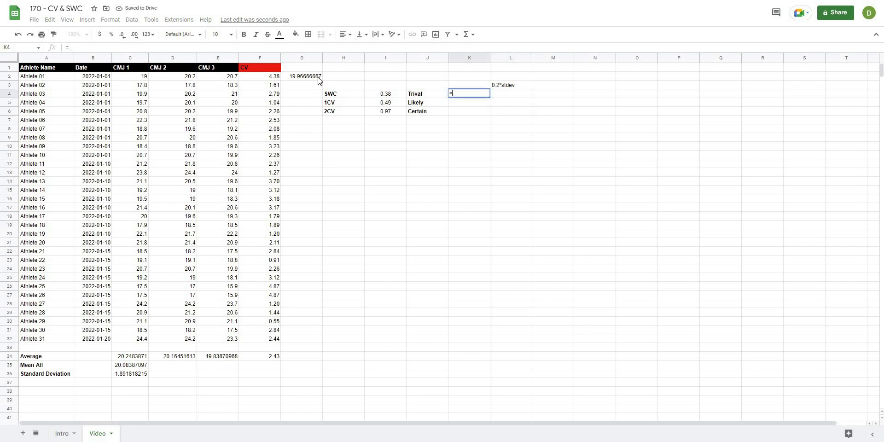
pyautogui.click(318, 78)
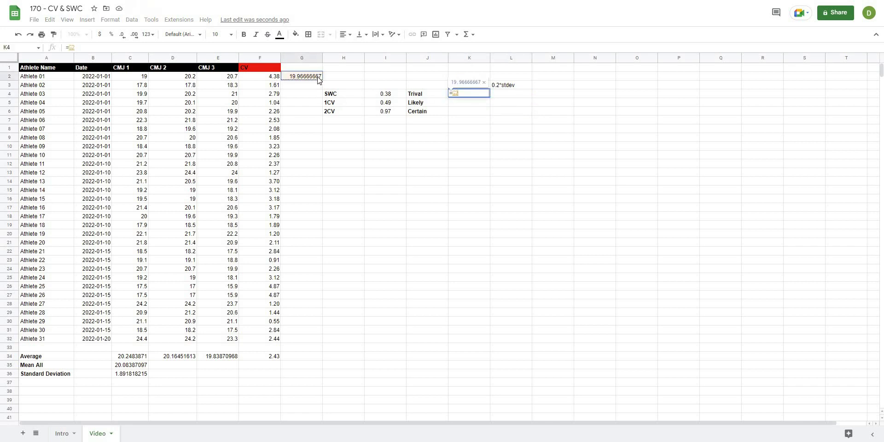
pyautogui.write('+')
pyautogui.click(385, 94)
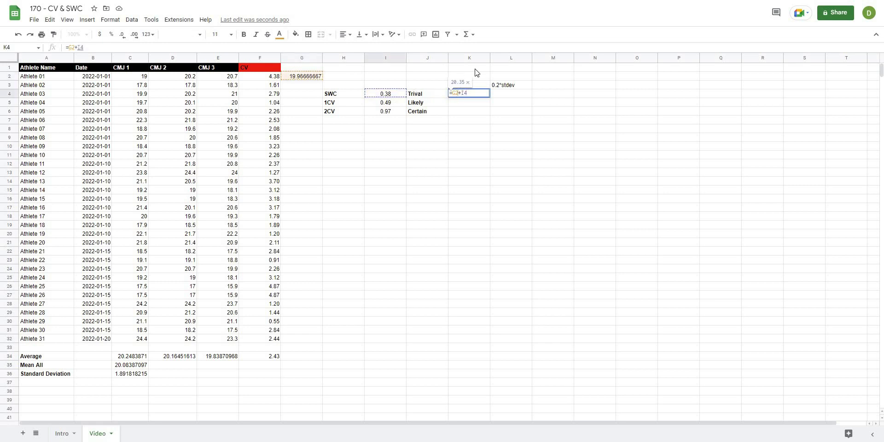
pyautogui.press('F4')
pyautogui.hotkey('ctrl', 'Return')
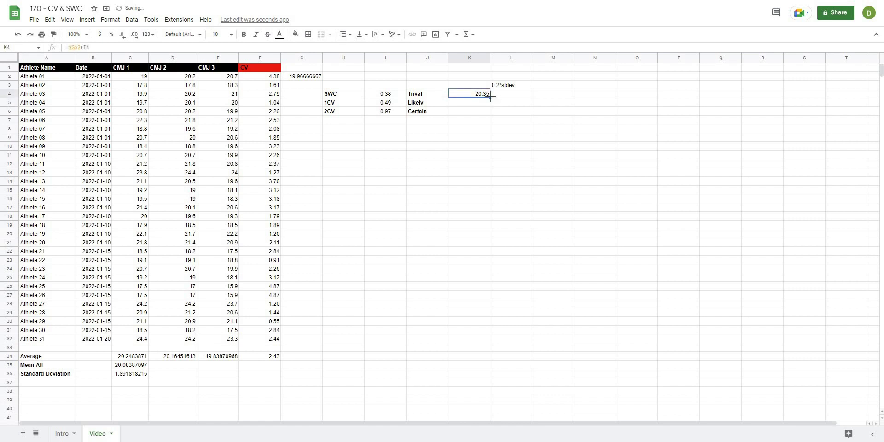
pyautogui.moveTo(490, 96); pyautogui.dragTo(500, 113)
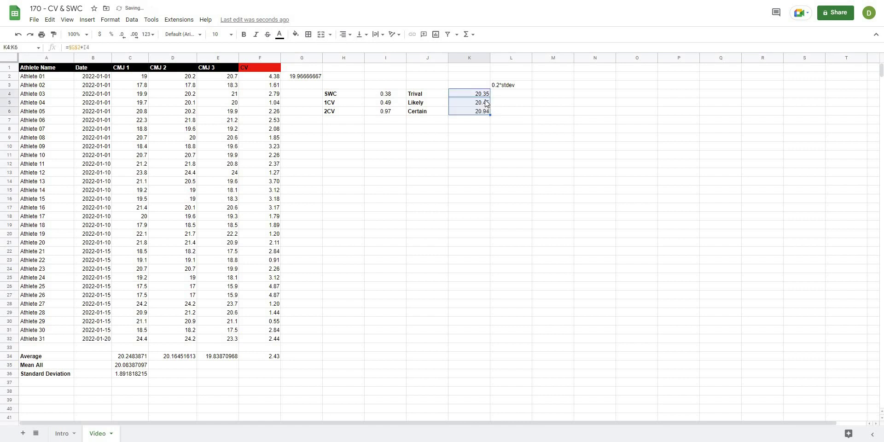
# Review the Trivial, Likely and Certain target scores for Athlete 01 in K4:K6 against their labels in J4:J6
pyautogui.click(511, 120)
pyautogui.press('Left')
pyautogui.press('Up')
pyautogui.press('Up')
pyautogui.press('Up')
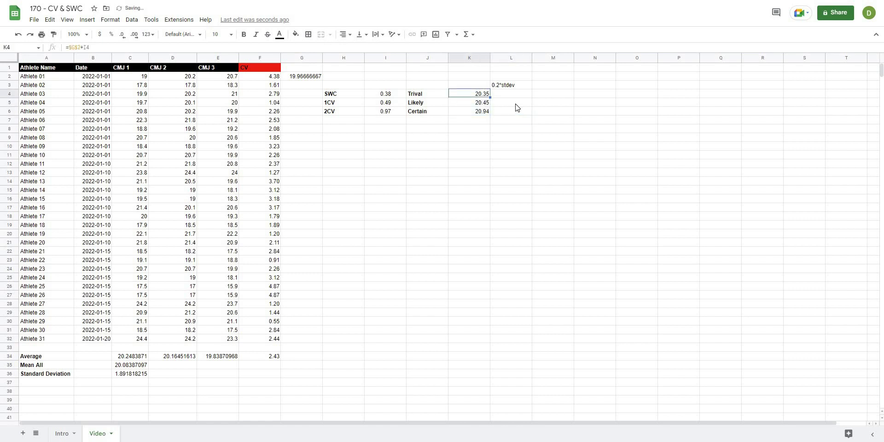
pyautogui.click(423, 97)
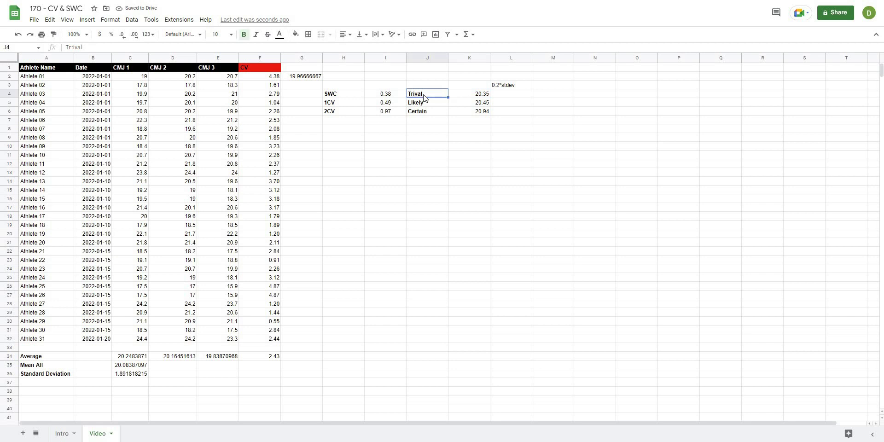
pyautogui.click(435, 150)
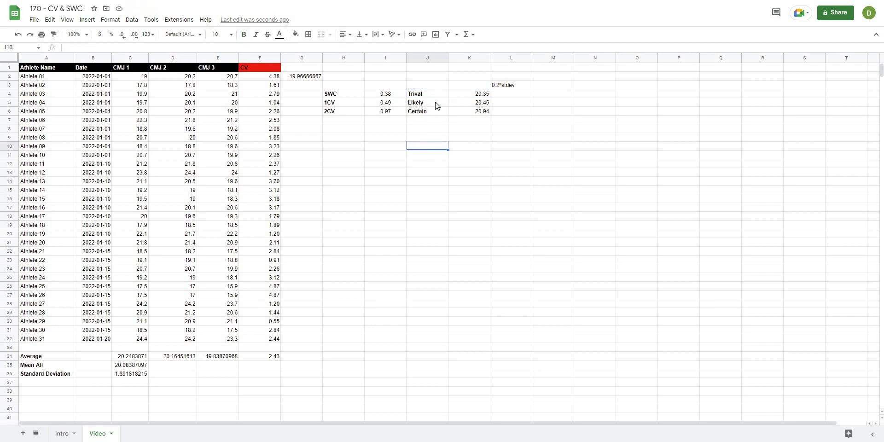
pyautogui.click(436, 105)
pyautogui.press('Right')
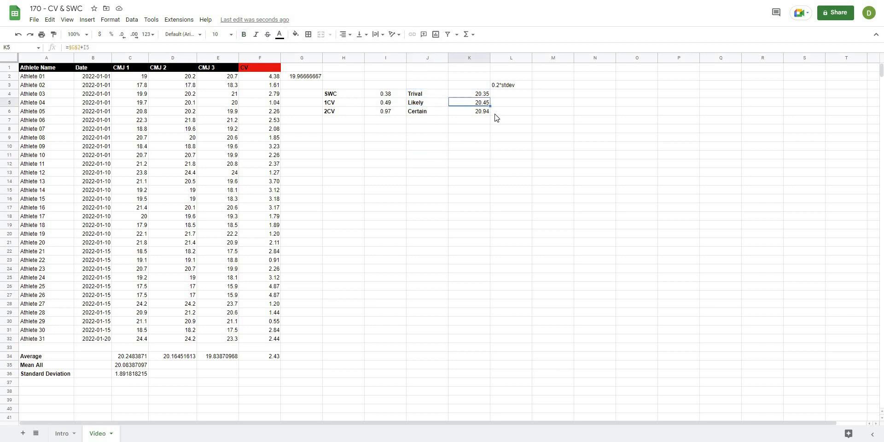
pyautogui.click(465, 112)
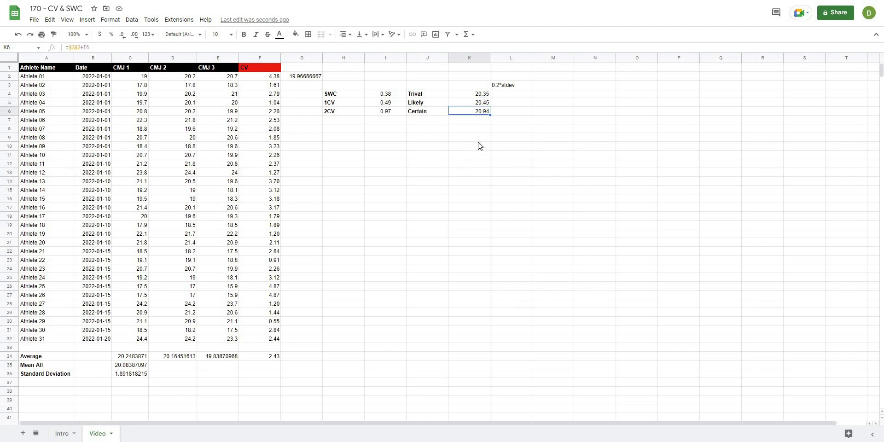
pyautogui.click(467, 163)
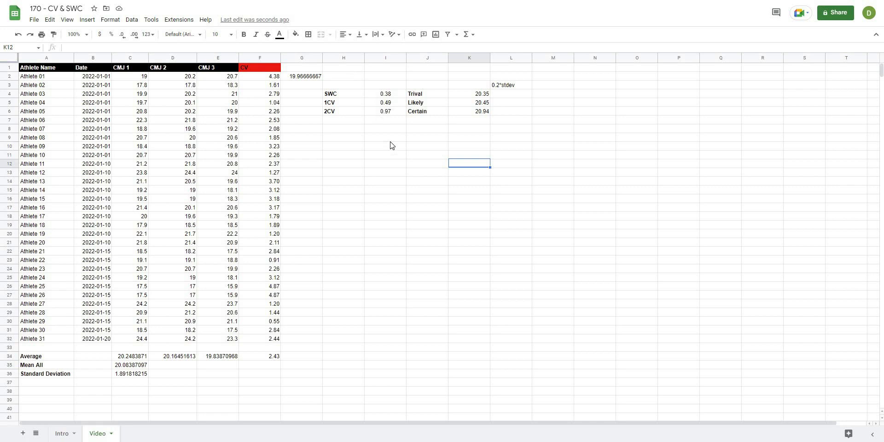